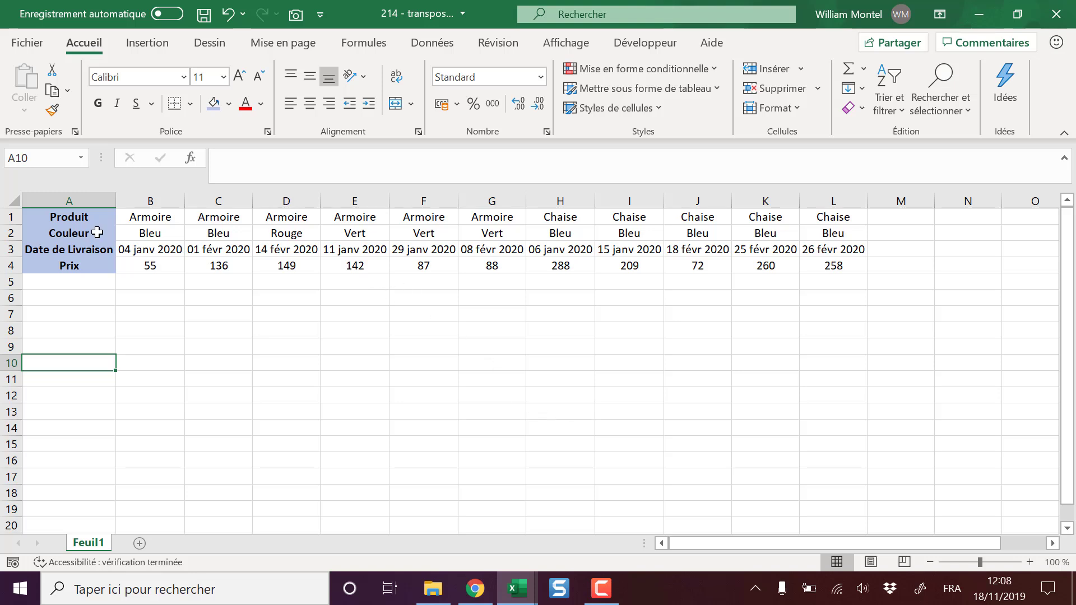
Examine the horizontal product table's rows and columns, then pick cell A8 as the destination.
left_click_drag(70, 218, 832, 269)
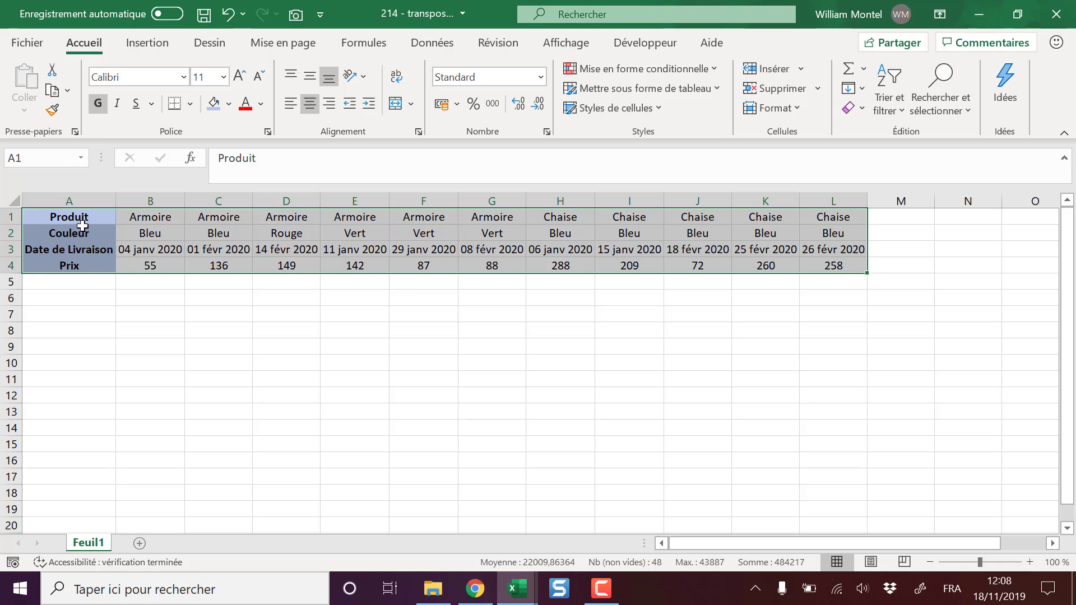
left_click(78, 221)
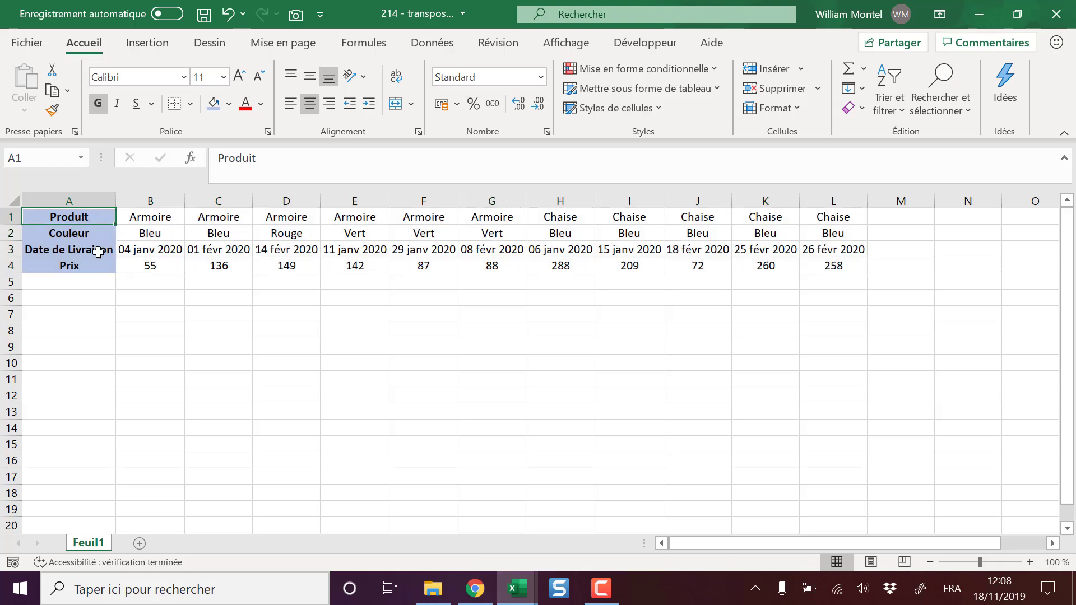
mouse_move(95, 269)
left_mouse_down()
mouse_move(105, 218)
mouse_move(831, 206)
left_mouse_up()
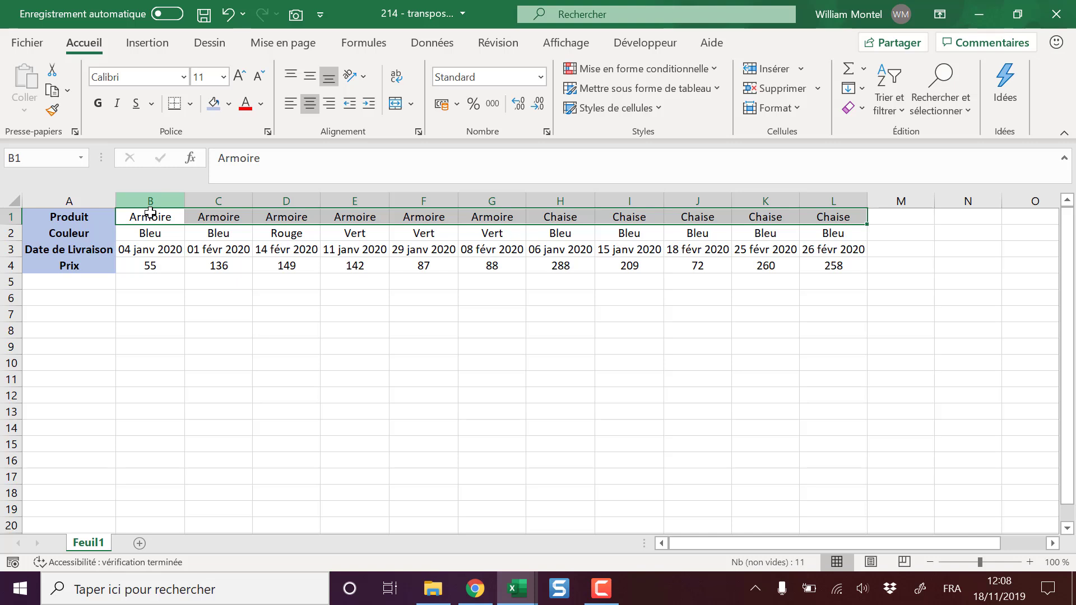
left_click(222, 265)
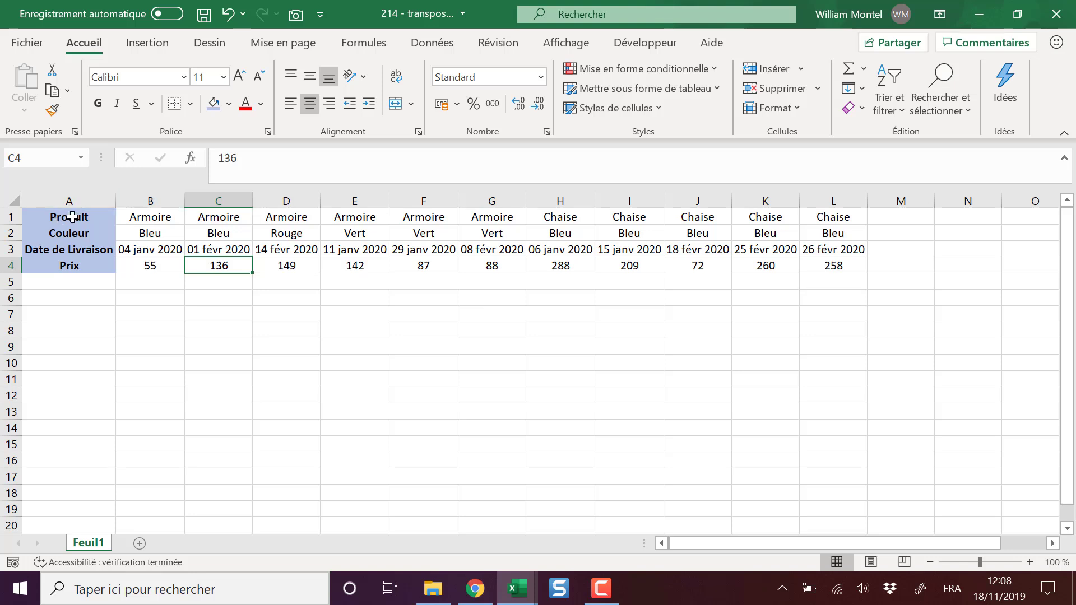
left_click_drag(154, 218, 149, 266)
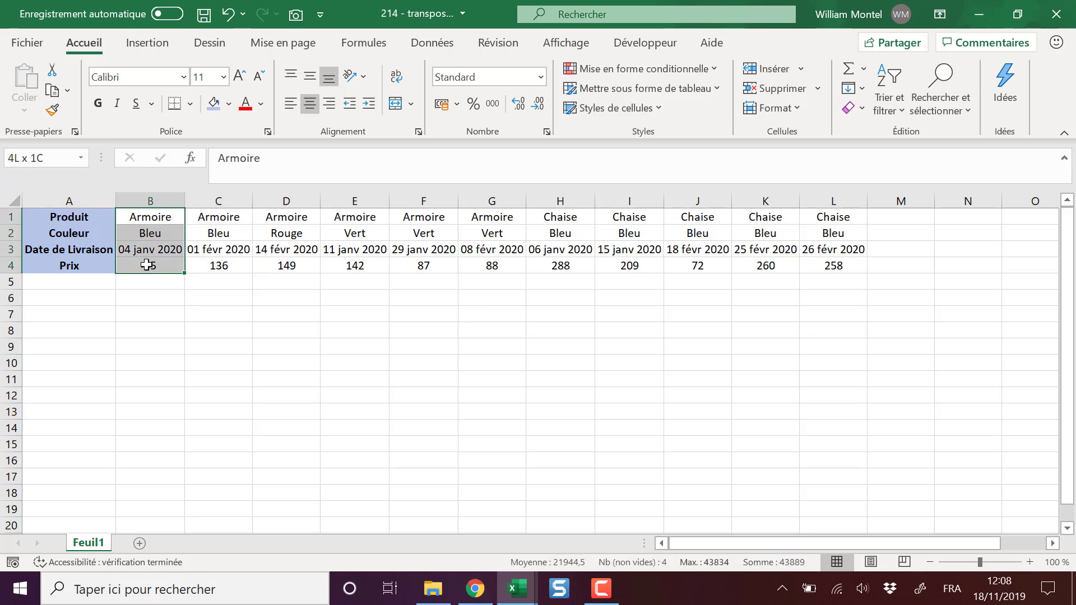
left_click_drag(214, 218, 219, 267)
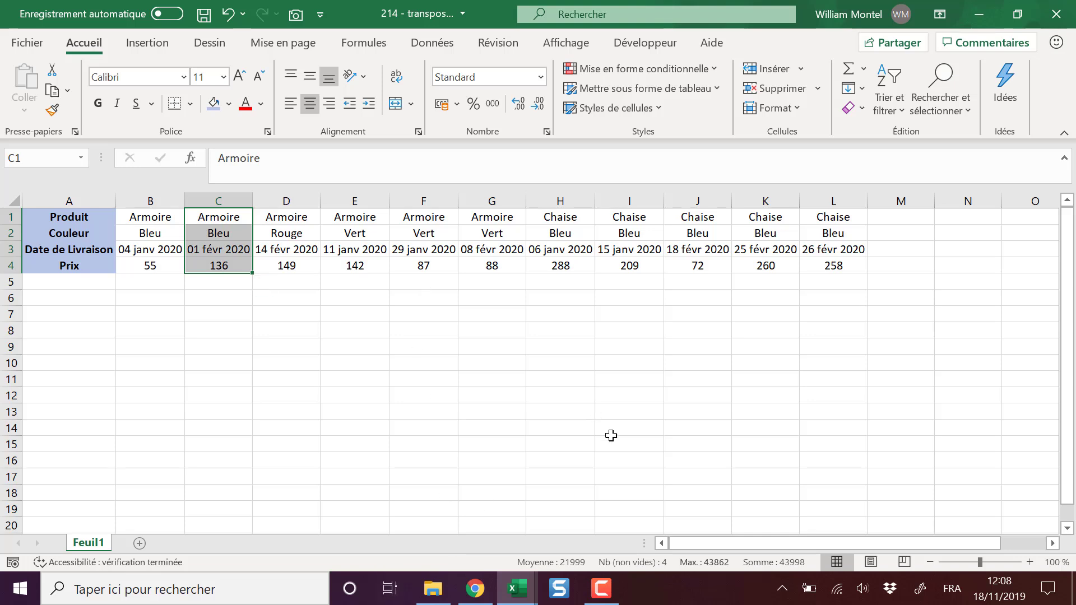
left_click(392, 351)
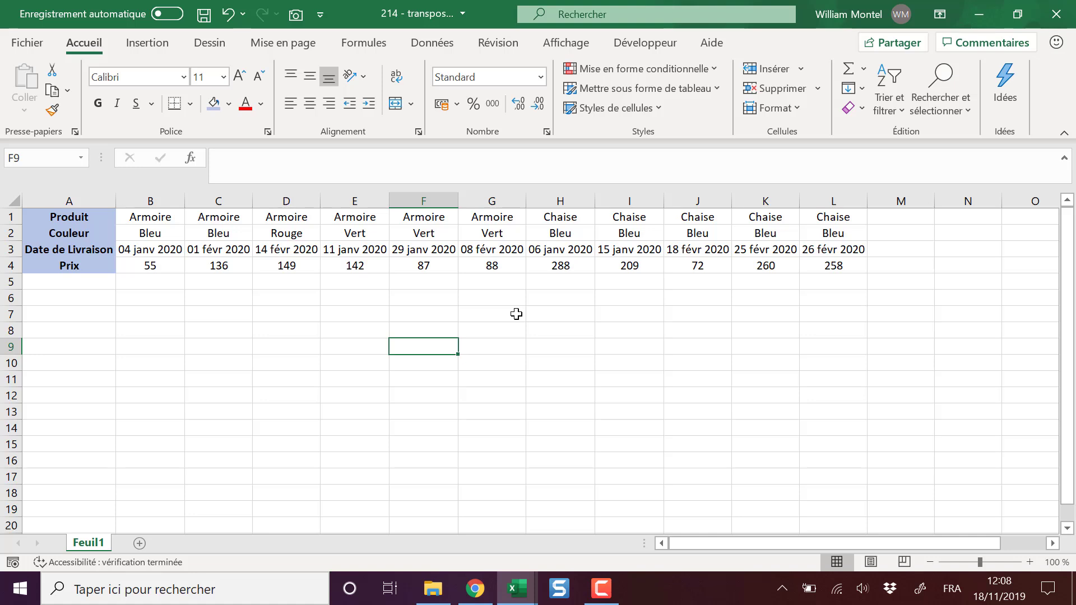
left_click(198, 401)
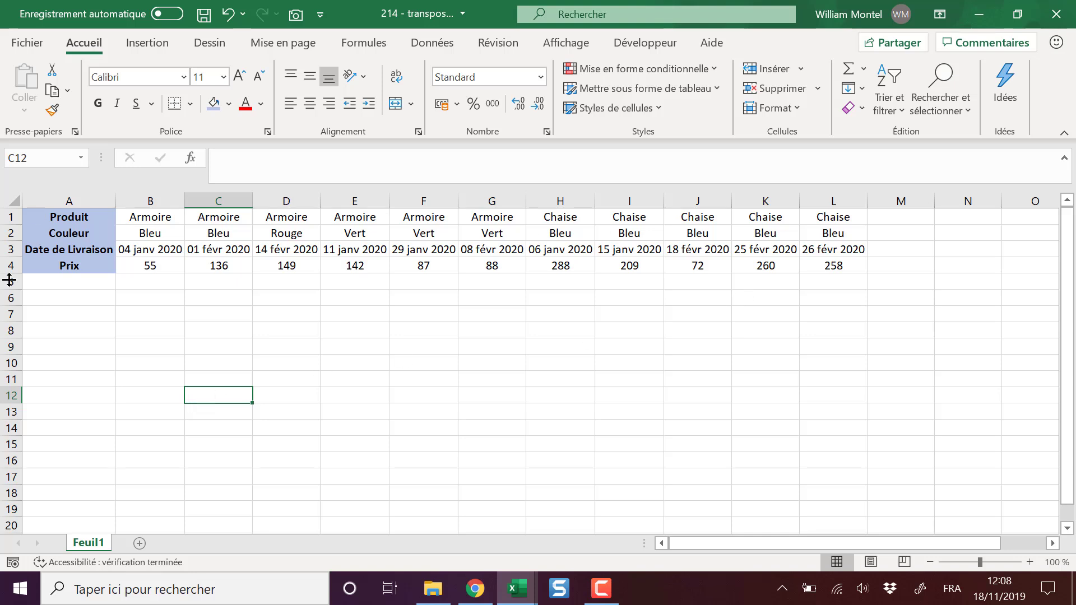
left_click(78, 329)
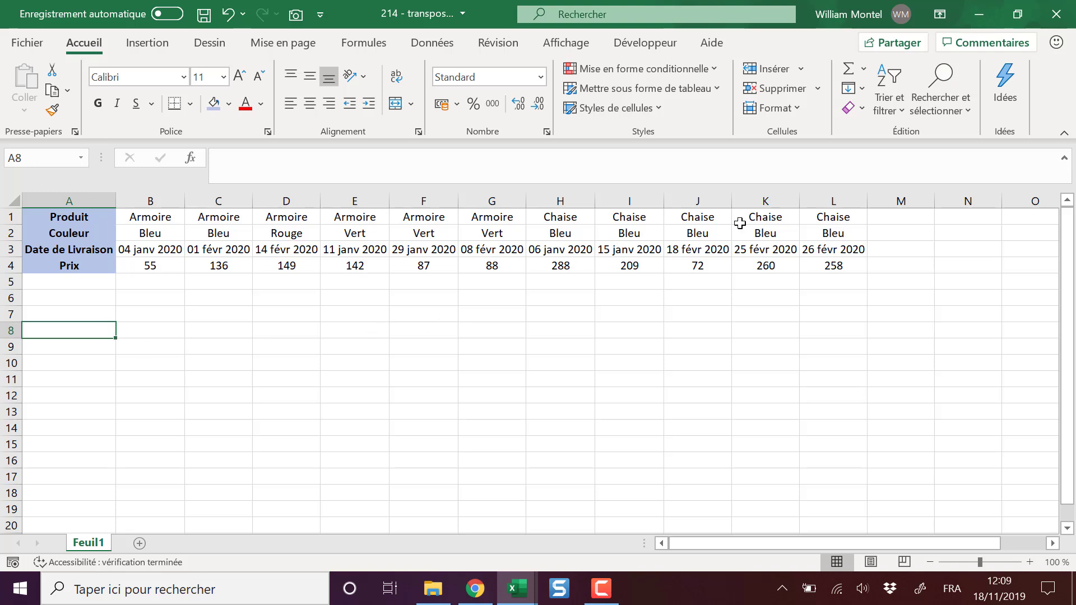
Copy A1:L4 and paste it at A8 with Paste Special Transposé.
left_click_drag(840, 265, 51, 215)
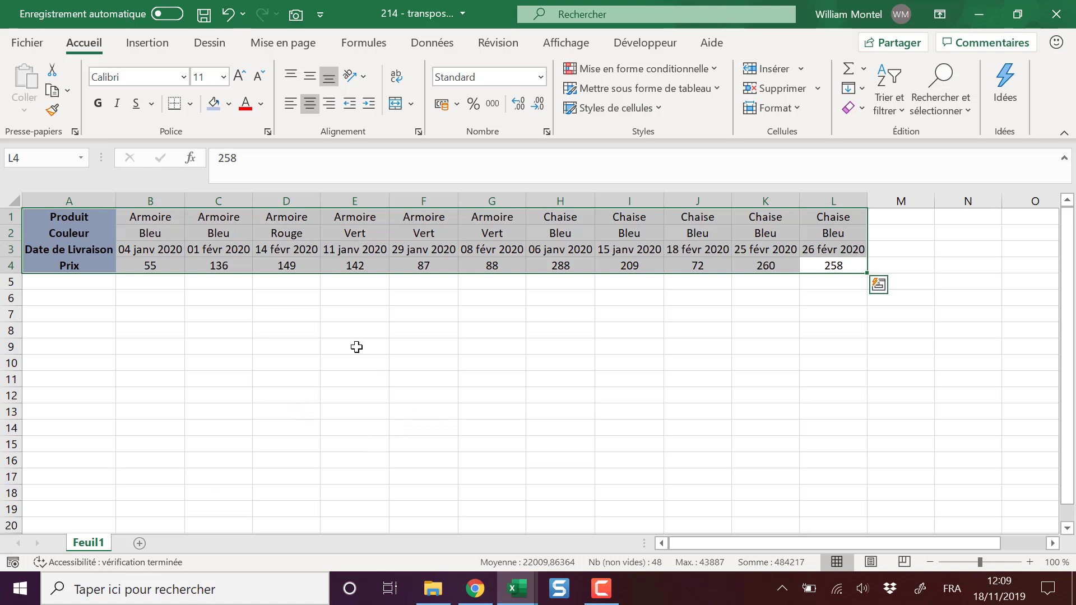
key("ctrl+c")
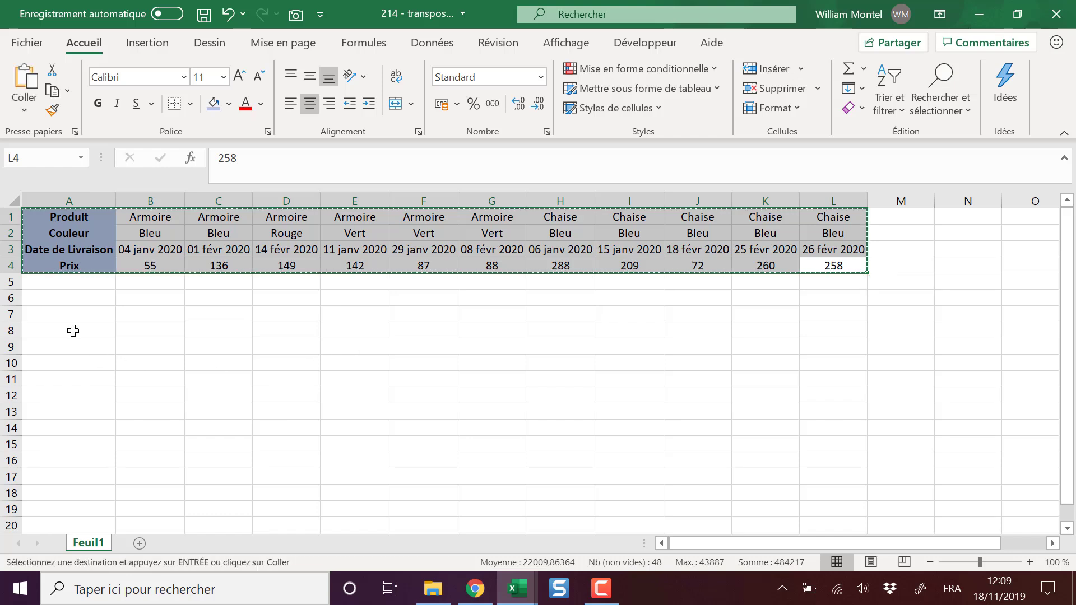
left_click(72, 330)
right_click(73, 330)
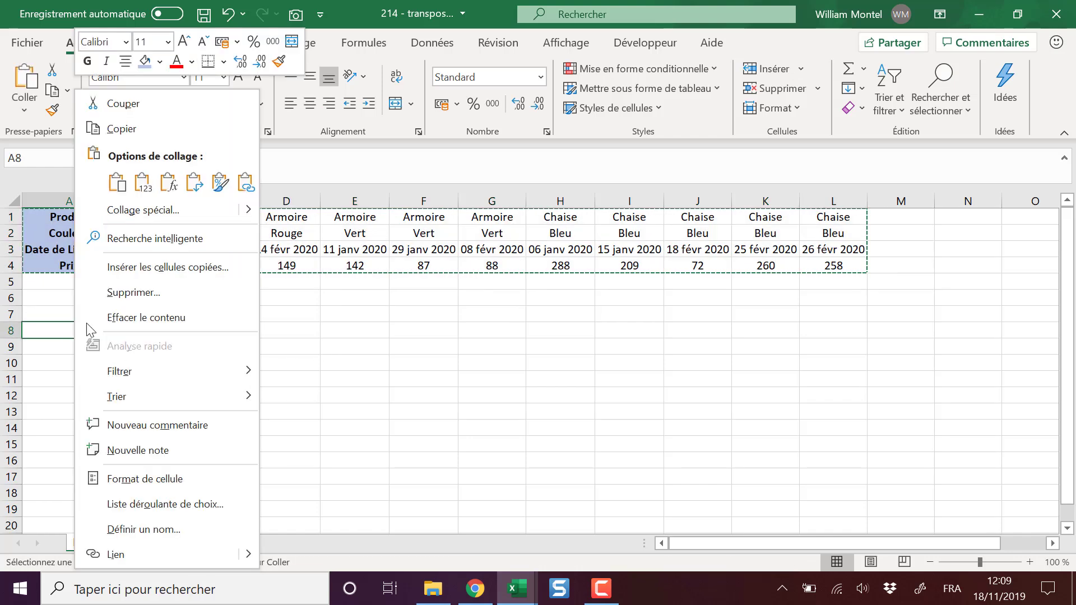
left_click(164, 214)
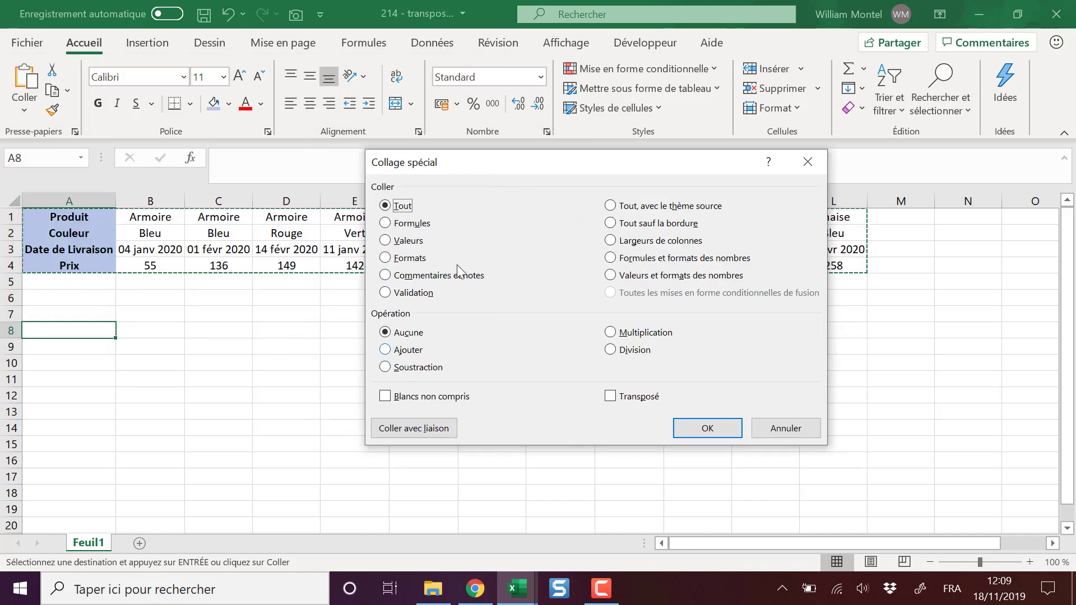
left_click(409, 240)
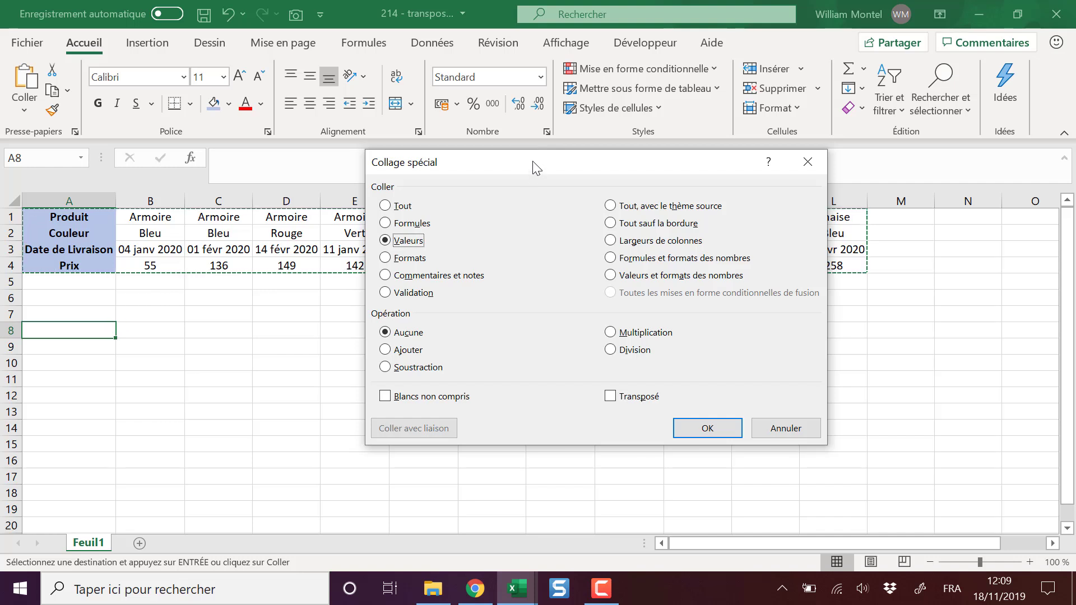
left_click(401, 206)
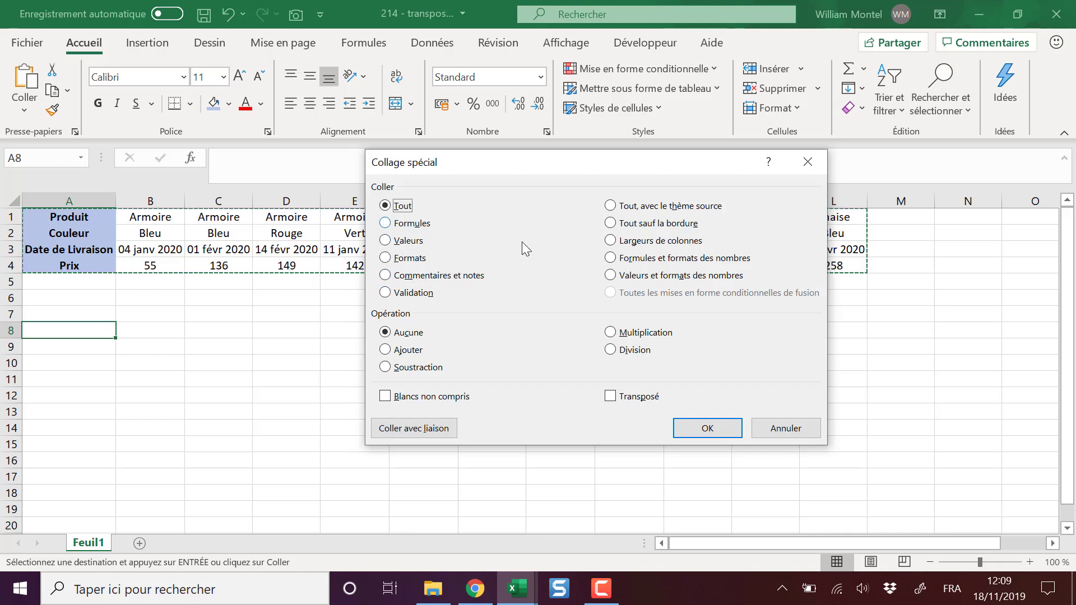
left_click(638, 396)
left_click(711, 433)
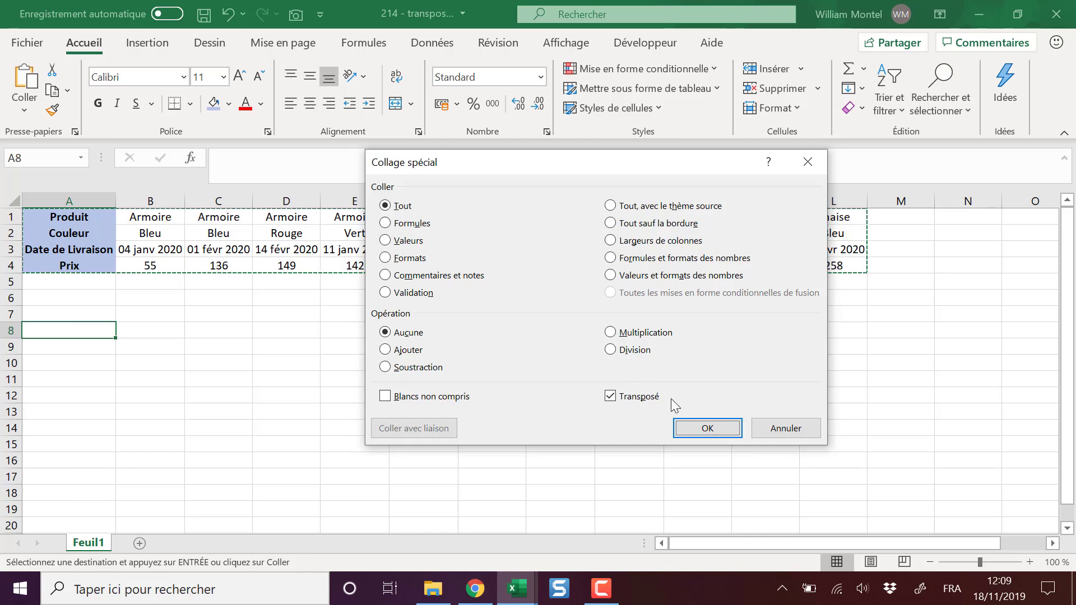
left_click(710, 429)
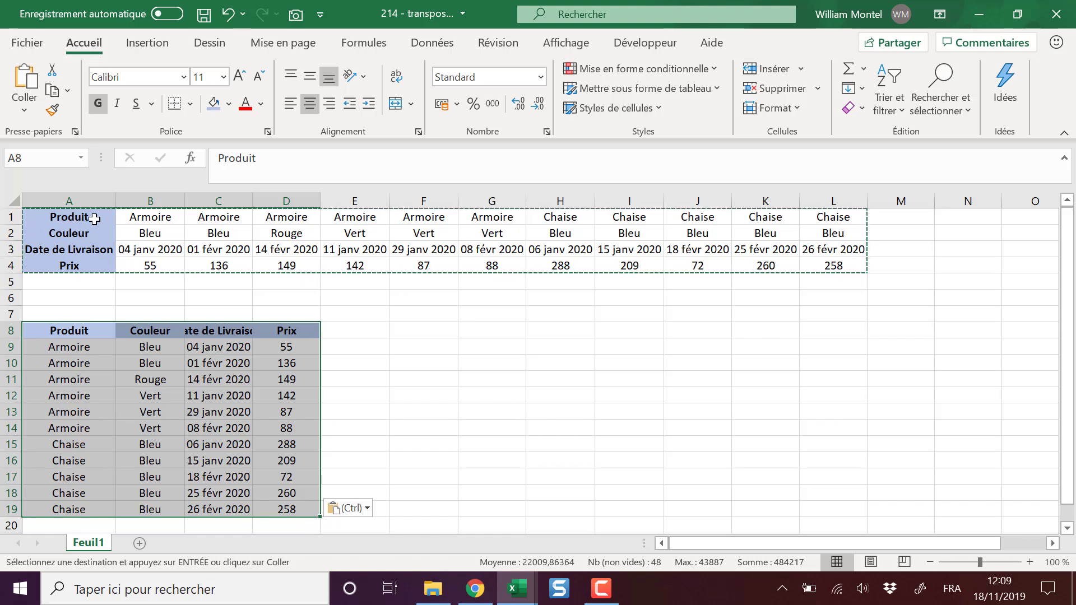
left_click_drag(75, 216, 71, 260)
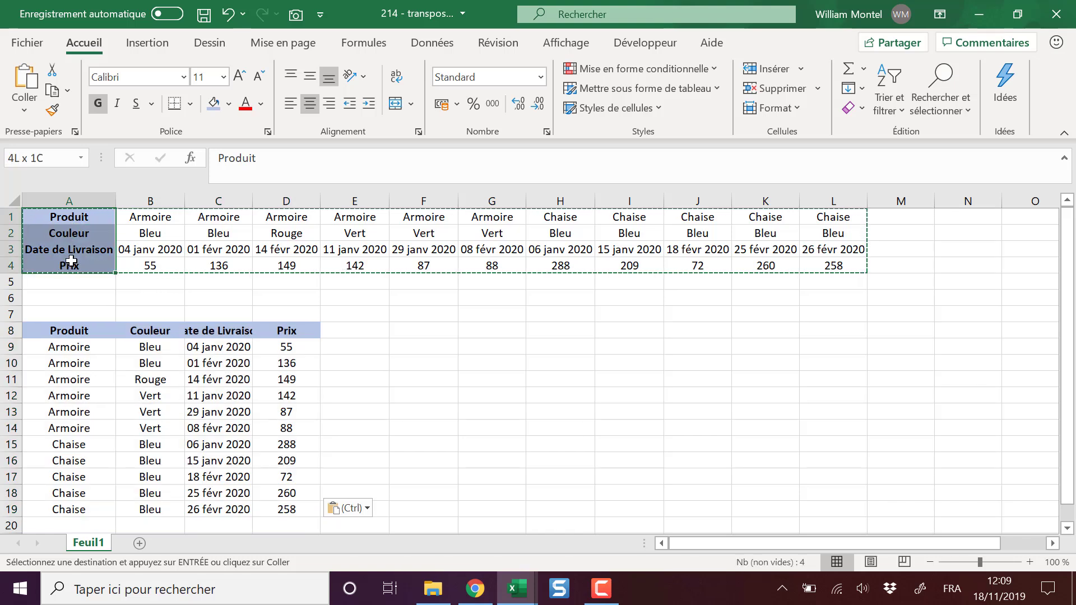
left_click_drag(69, 331, 285, 331)
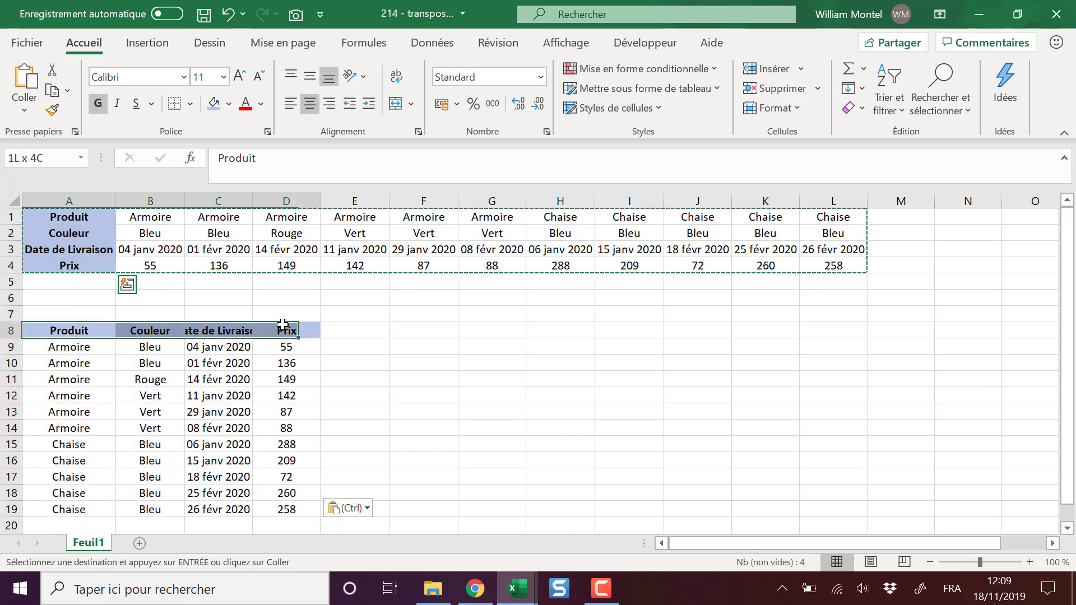
left_click_drag(160, 219, 151, 263)
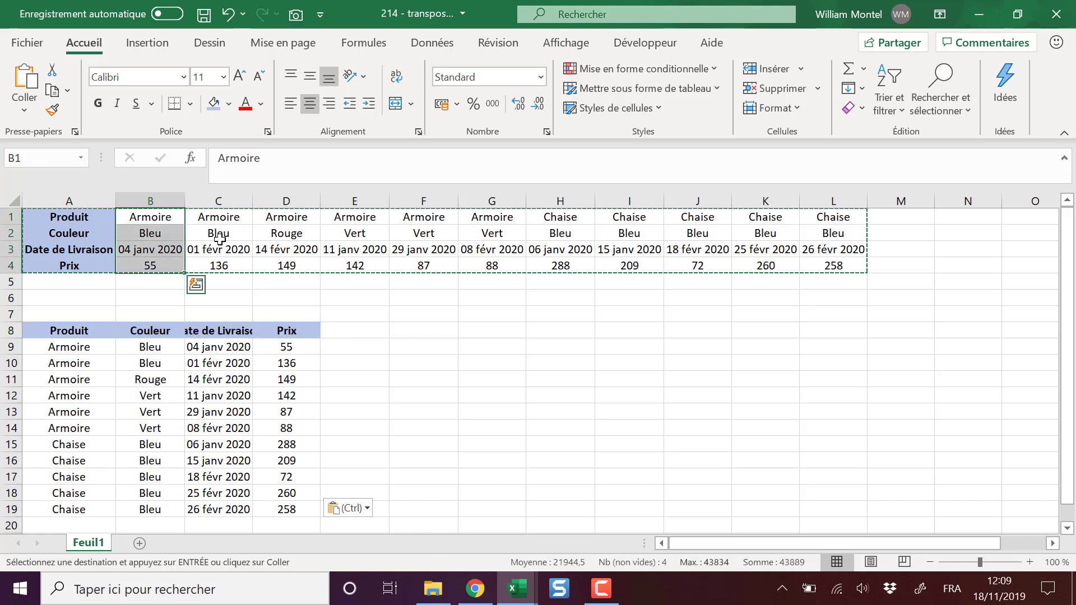
left_click_drag(219, 218, 219, 264)
left_click_drag(283, 218, 283, 262)
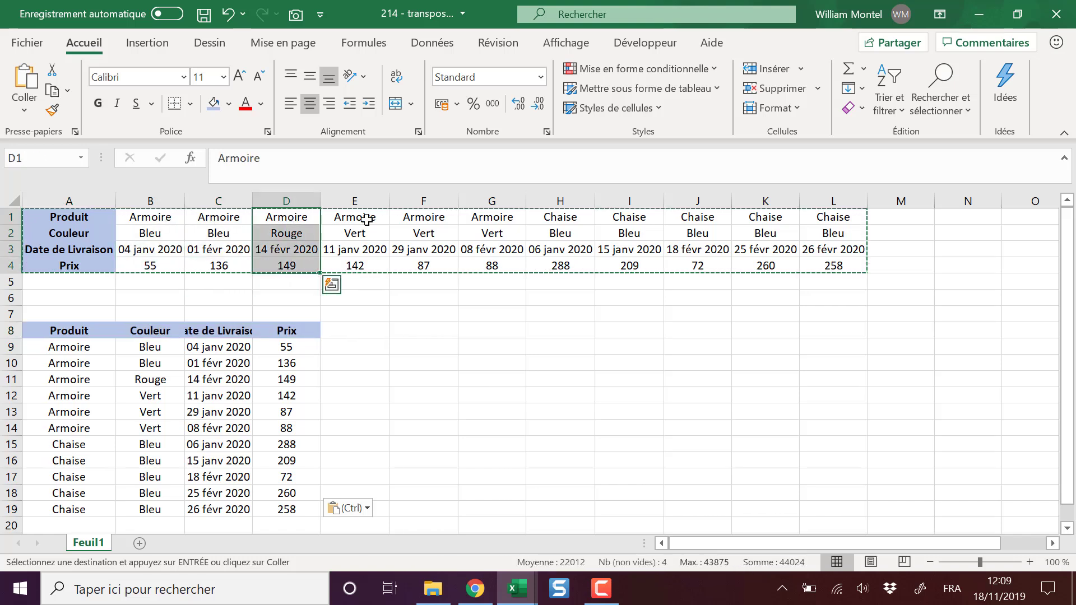
left_click_drag(355, 218, 371, 261)
left_click_drag(56, 346, 284, 346)
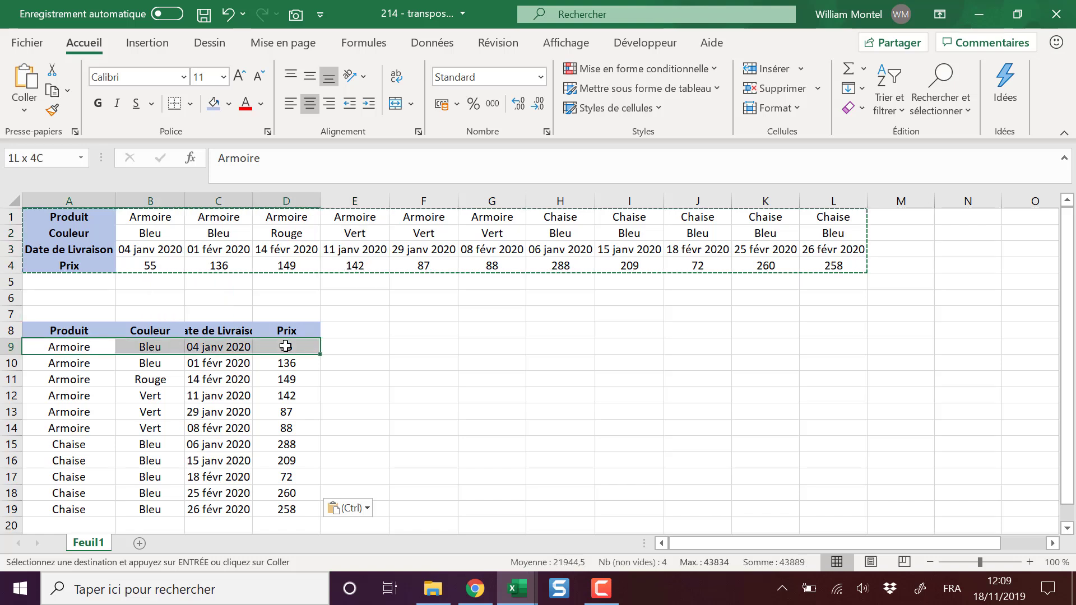
left_click_drag(81, 370, 266, 383)
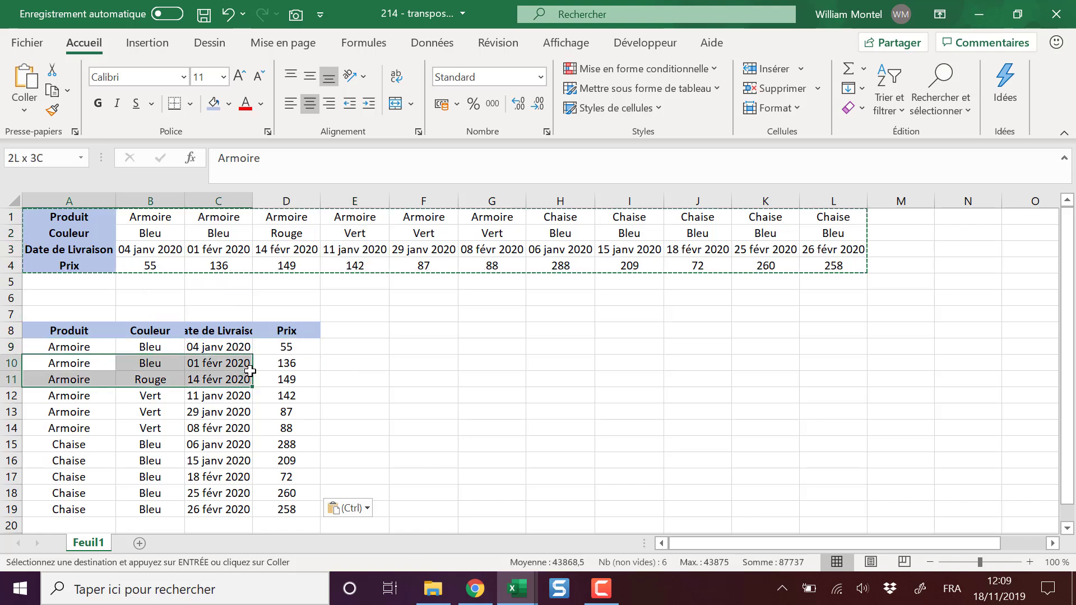
left_click(558, 394)
key("Escape")
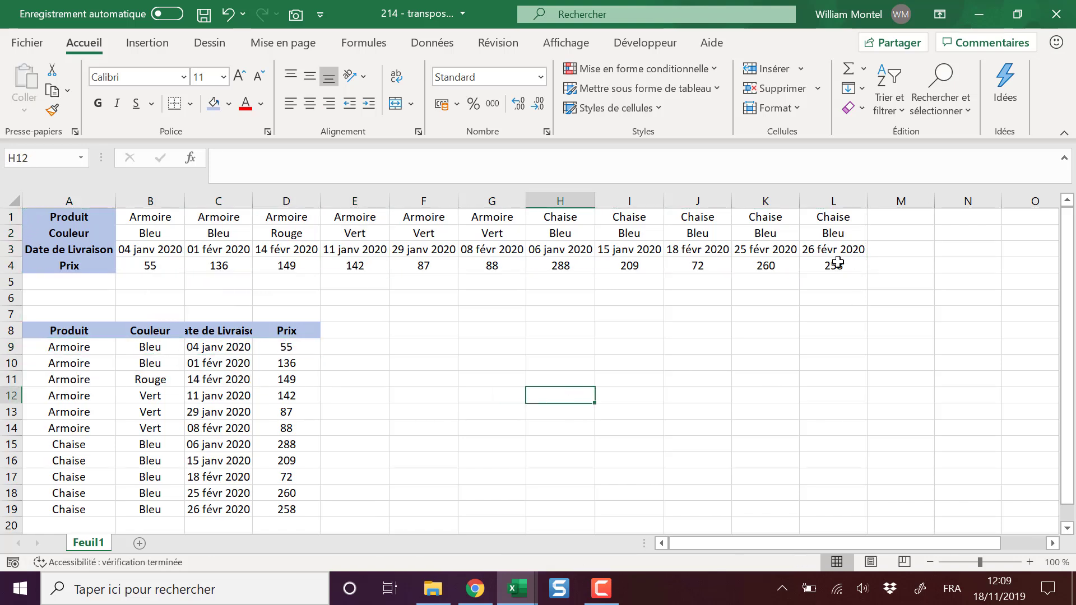
left_click(837, 262)
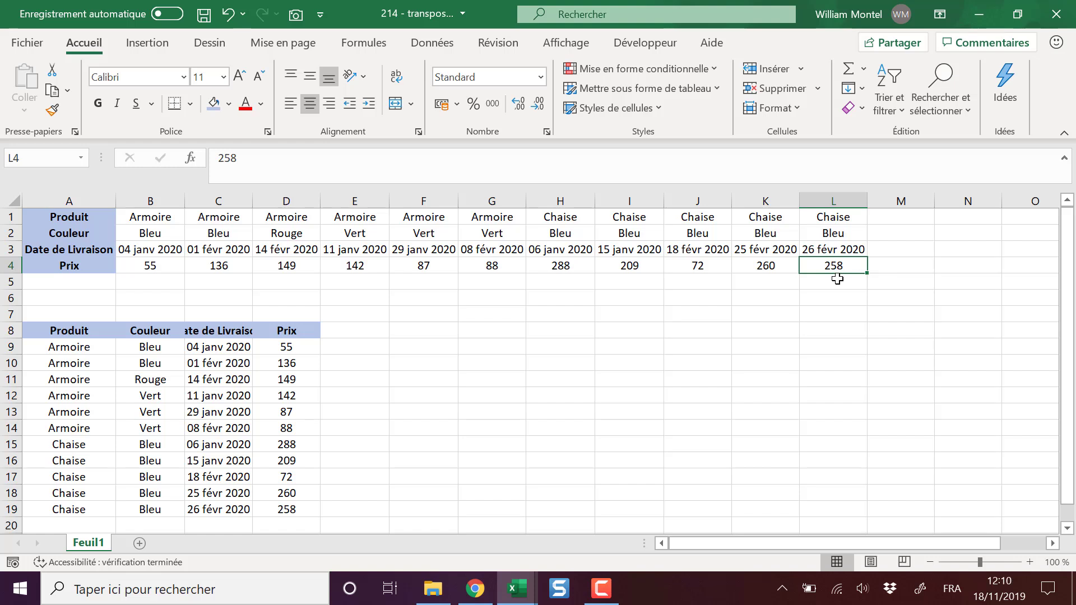
Enter 500000 in L4, confirm D19 still shows 258, then select G8.
type("500000")
key("Return")
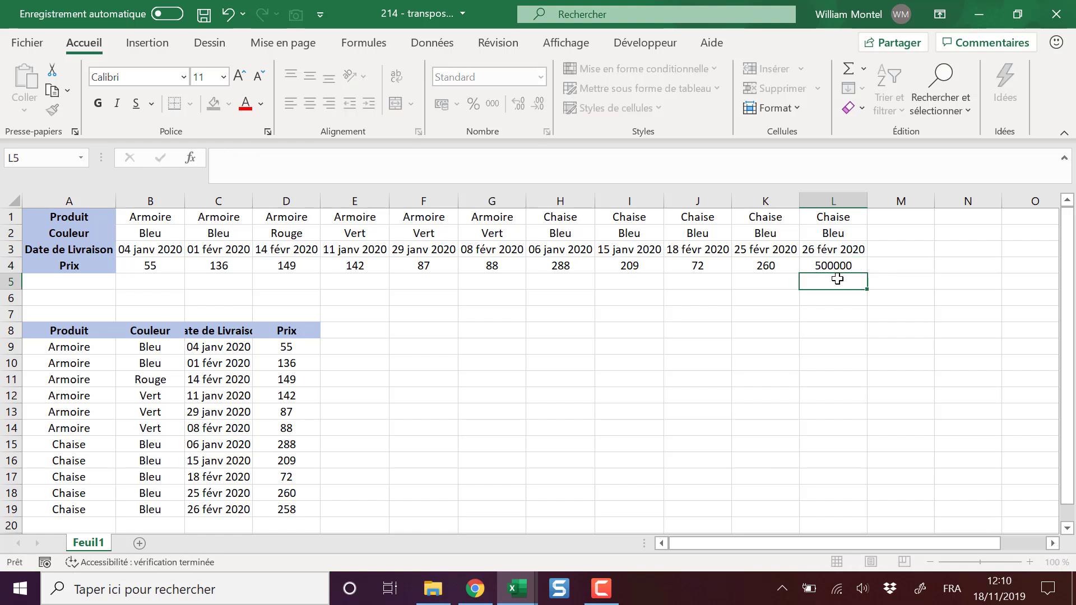
left_click(283, 500)
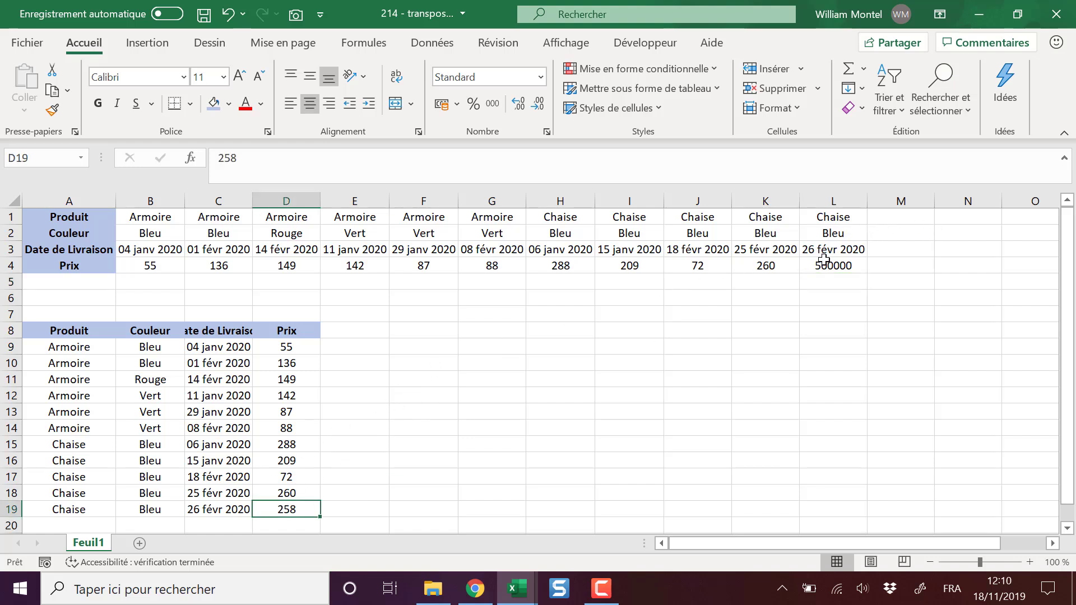
left_click(649, 349)
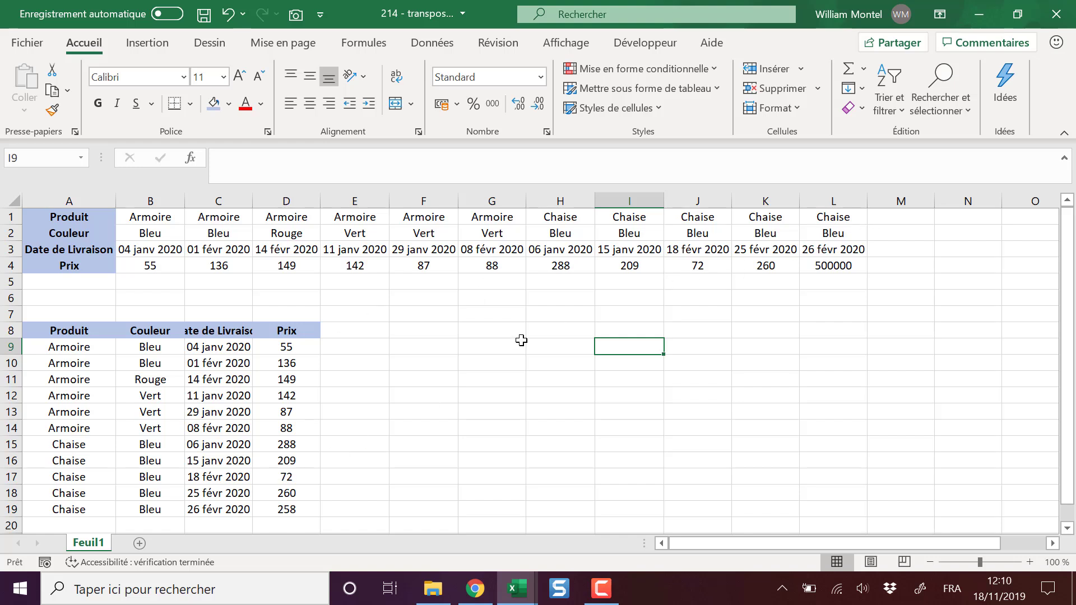
left_click(491, 341)
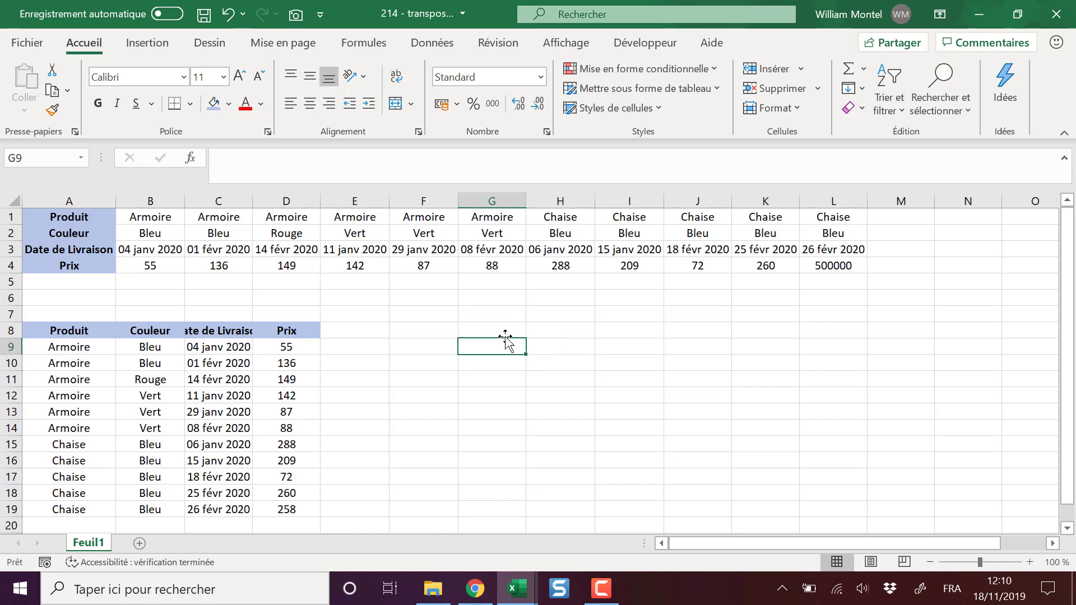
left_click(475, 332)
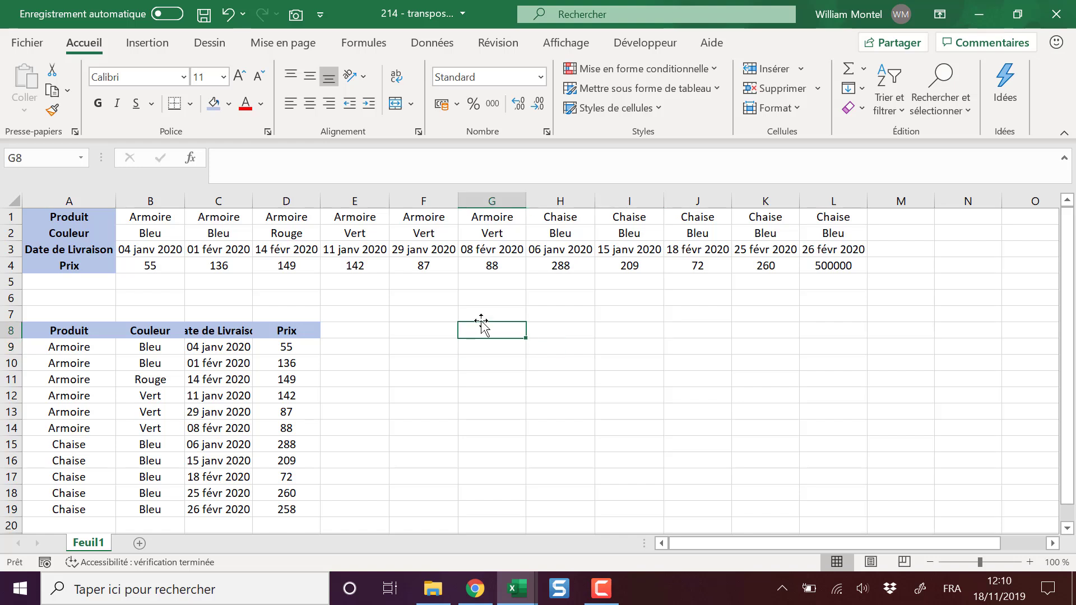
Enter =TRANSPOSE(A1:L4) in G8 so it spills vertically.
type("=tr")
key("Tab")
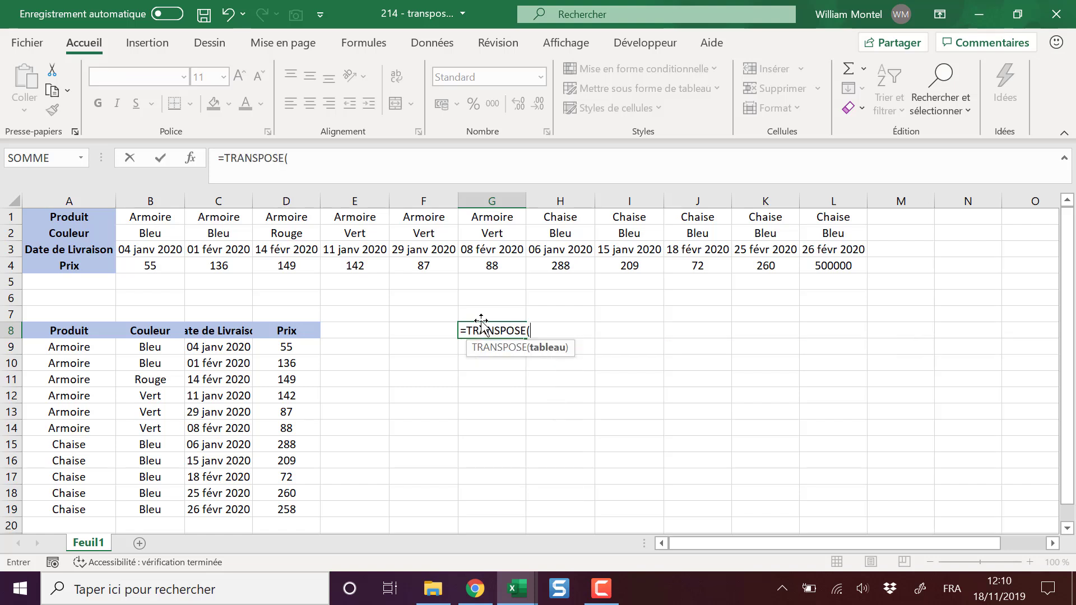
left_click_drag(827, 272, 14, 210)
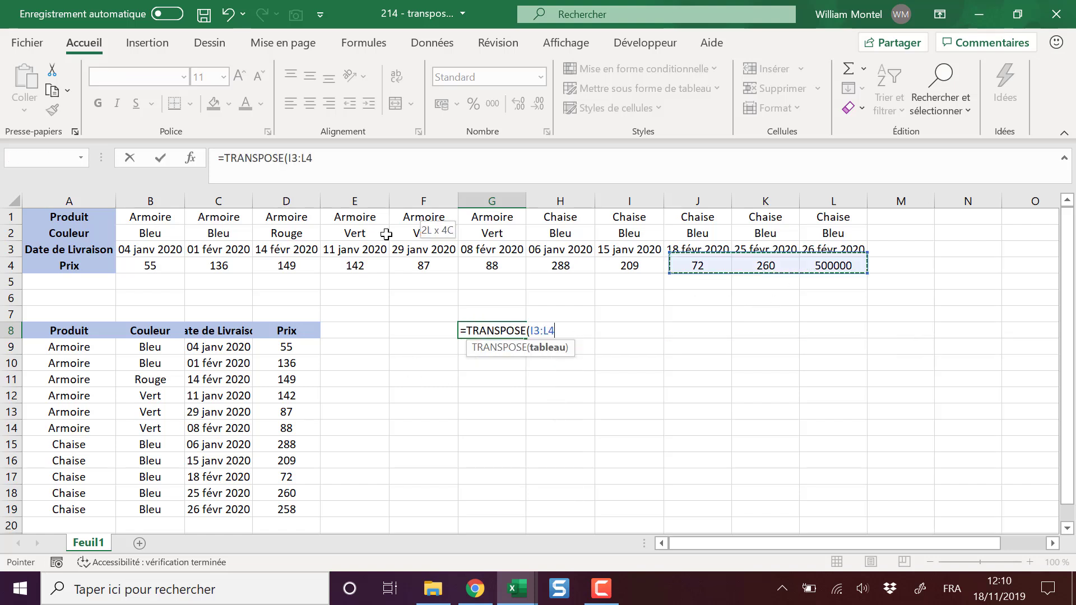
type(")")
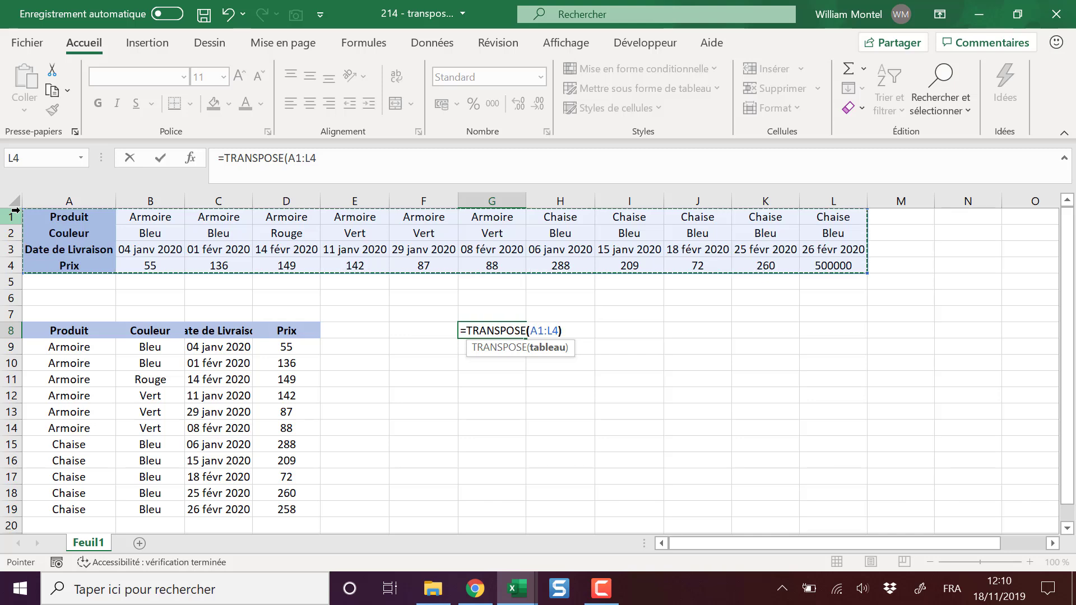
key("Return")
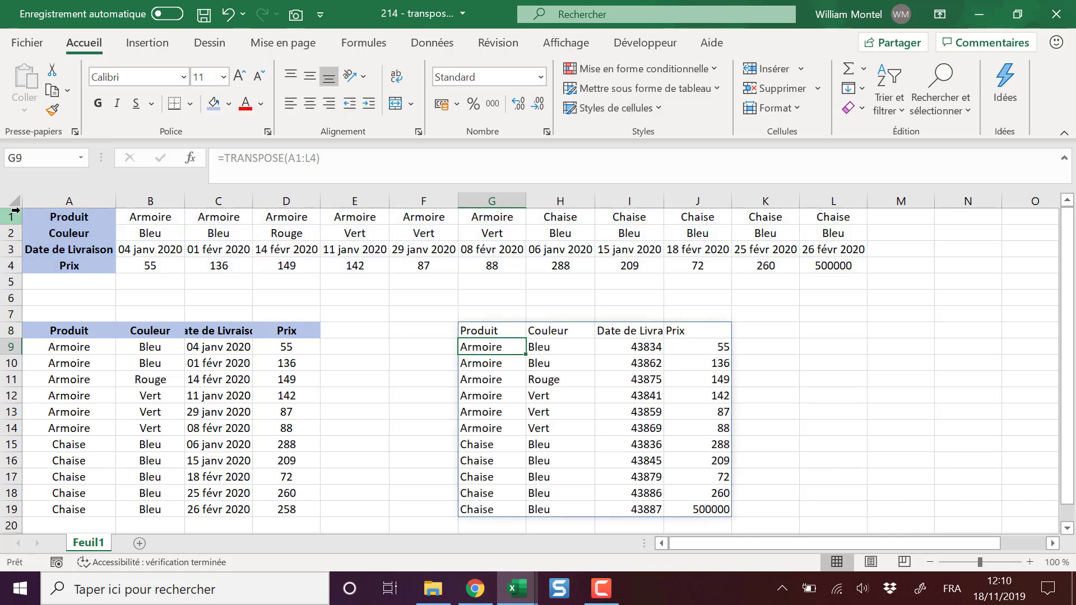
left_click(480, 332)
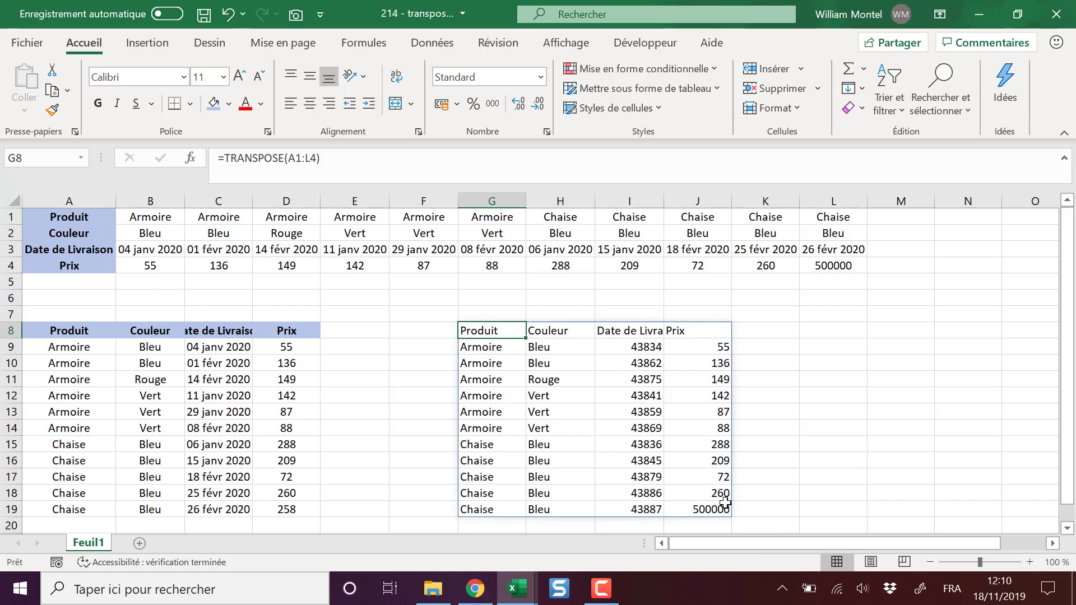
Highlight the spilled G8:J19 range and the source table to compare them, ending on L8.
left_click_drag(722, 504, 490, 330)
left_click(488, 328)
left_click(821, 407)
mouse_move(486, 335)
left_mouse_down()
mouse_move(704, 492)
mouse_move(708, 513)
left_mouse_up()
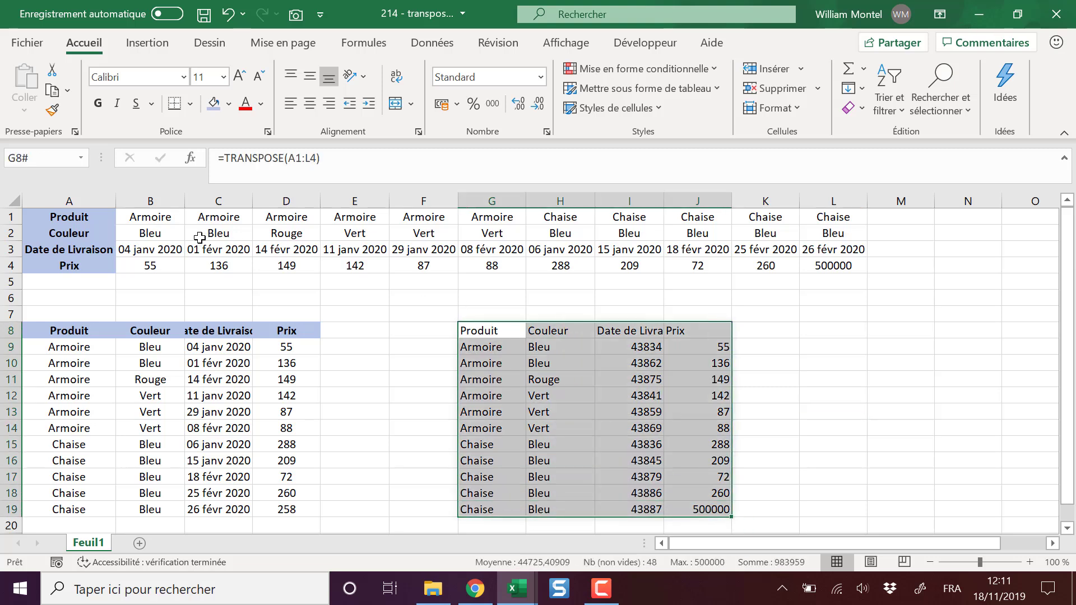
left_click(772, 457)
left_click(835, 333)
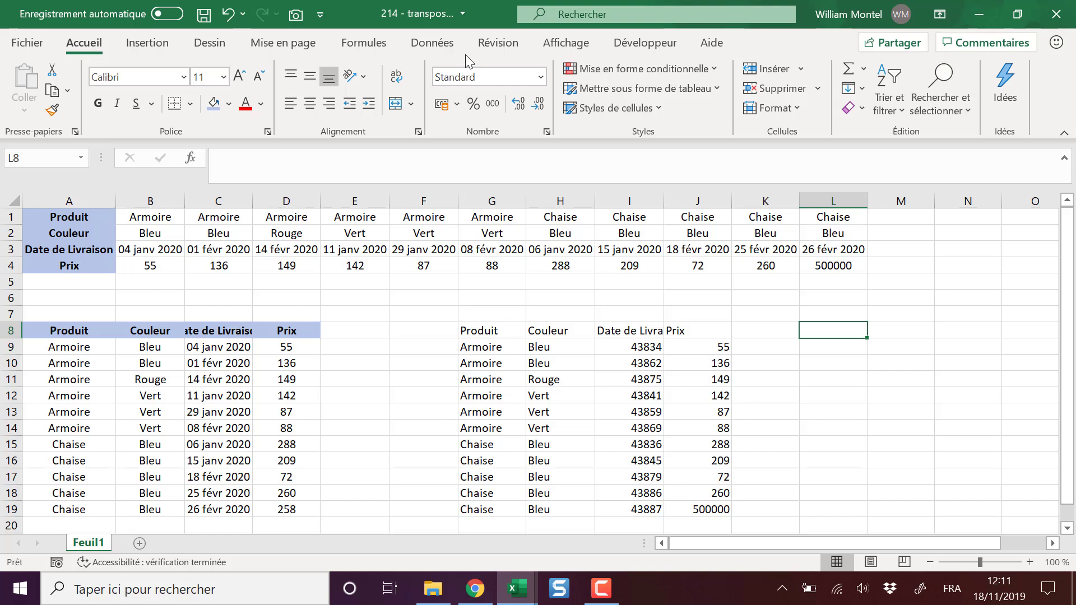
left_click(481, 330)
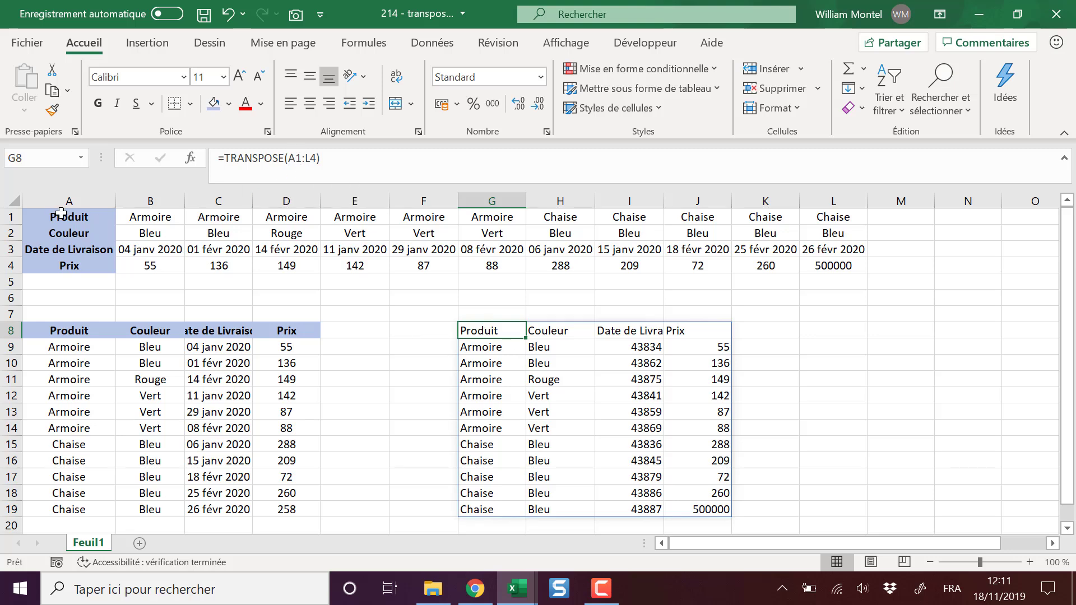
left_click_drag(65, 217, 844, 281)
left_click_drag(468, 330, 717, 509)
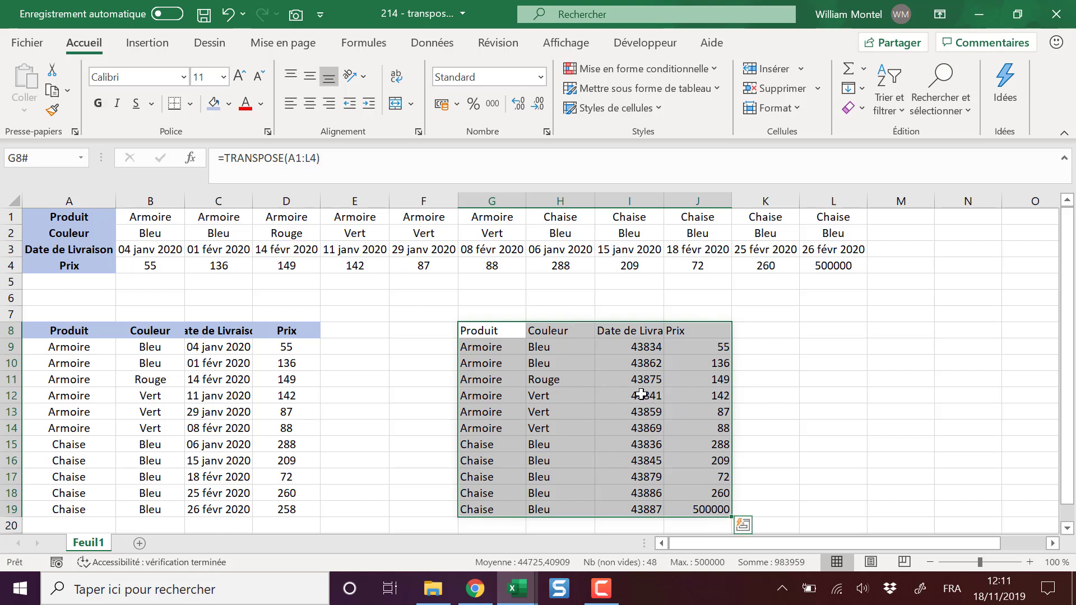
left_click(832, 332)
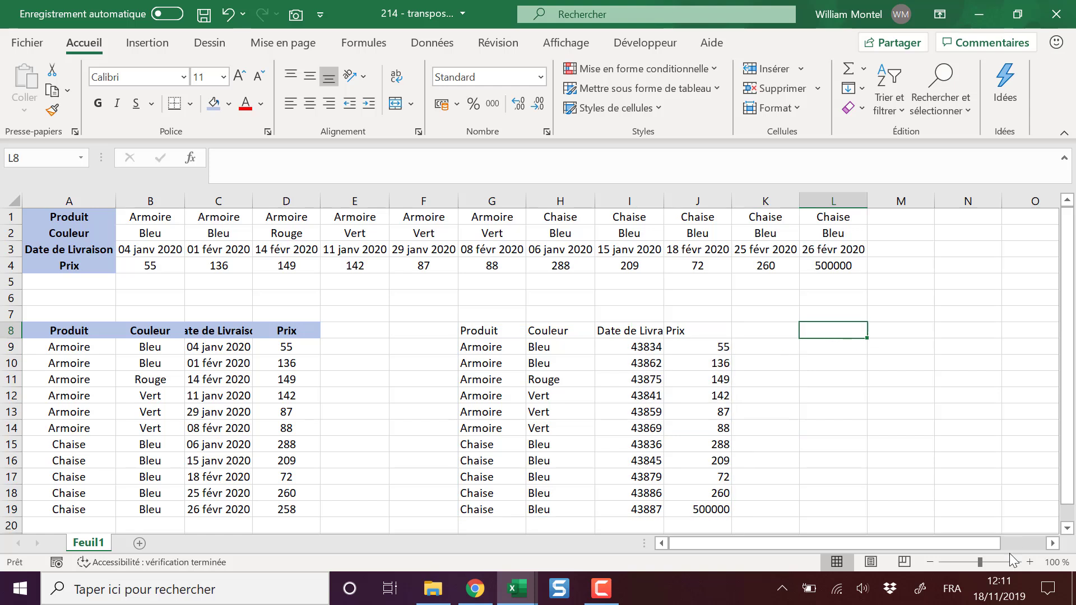
Select L8:N16 and enter =TRANSPOSE(A1:L4) as a Ctrl+Shift+Enter array formula.
left_click_drag(980, 542, 1003, 543)
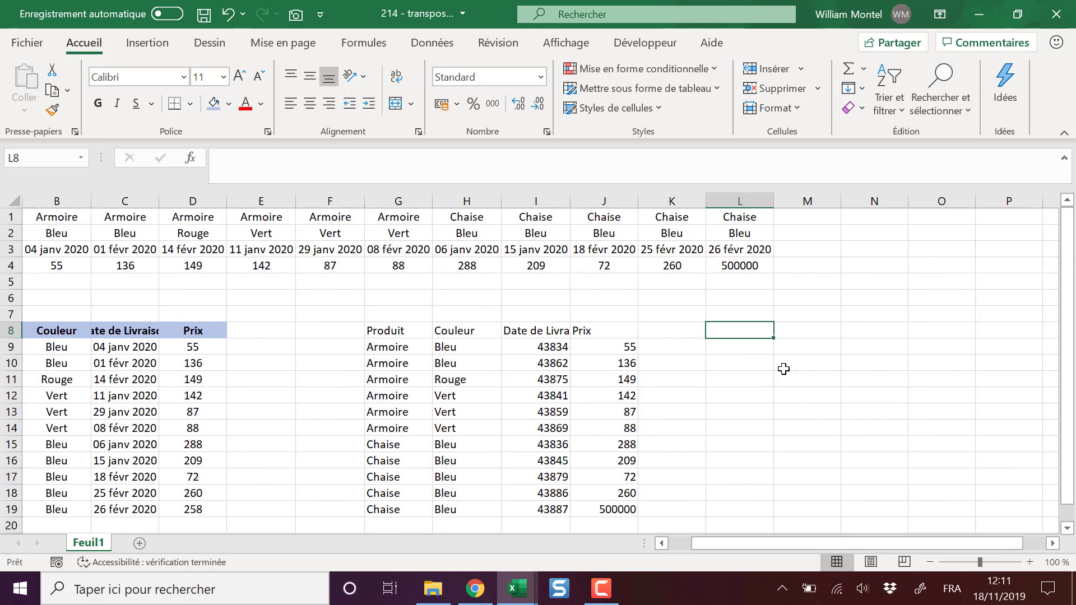
mouse_move(751, 331)
left_mouse_down()
mouse_move(948, 508)
mouse_move(901, 457)
left_mouse_up()
type("=")
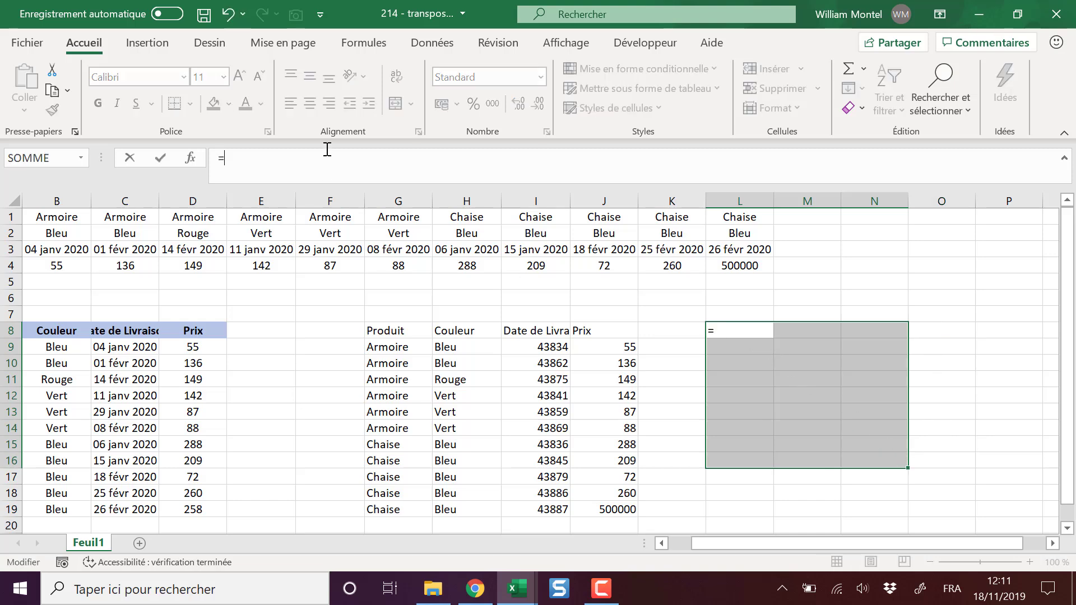
type("transpoe")
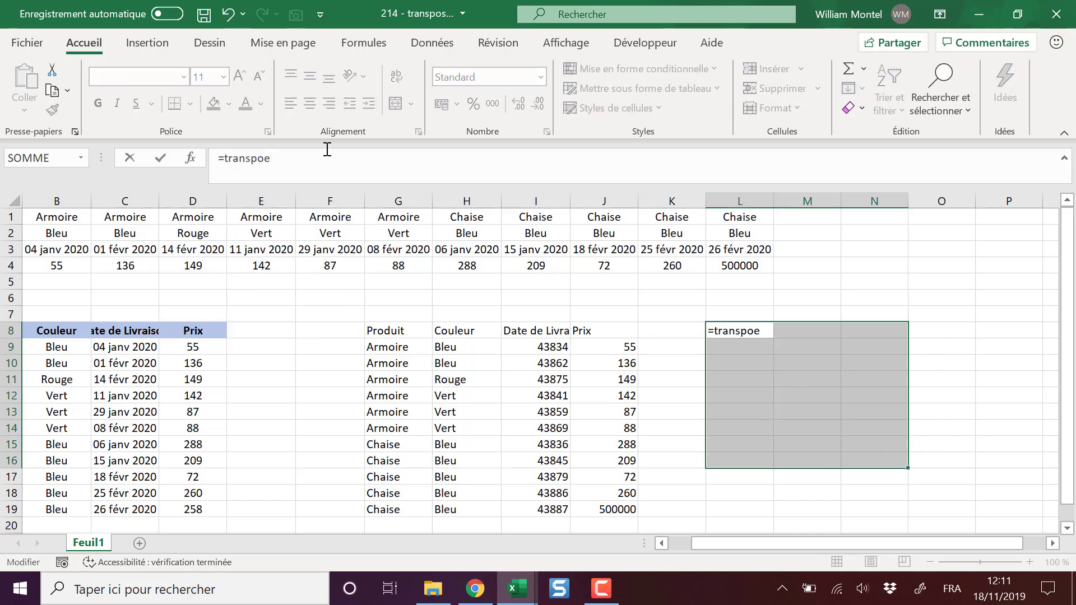
key("BackSpace")
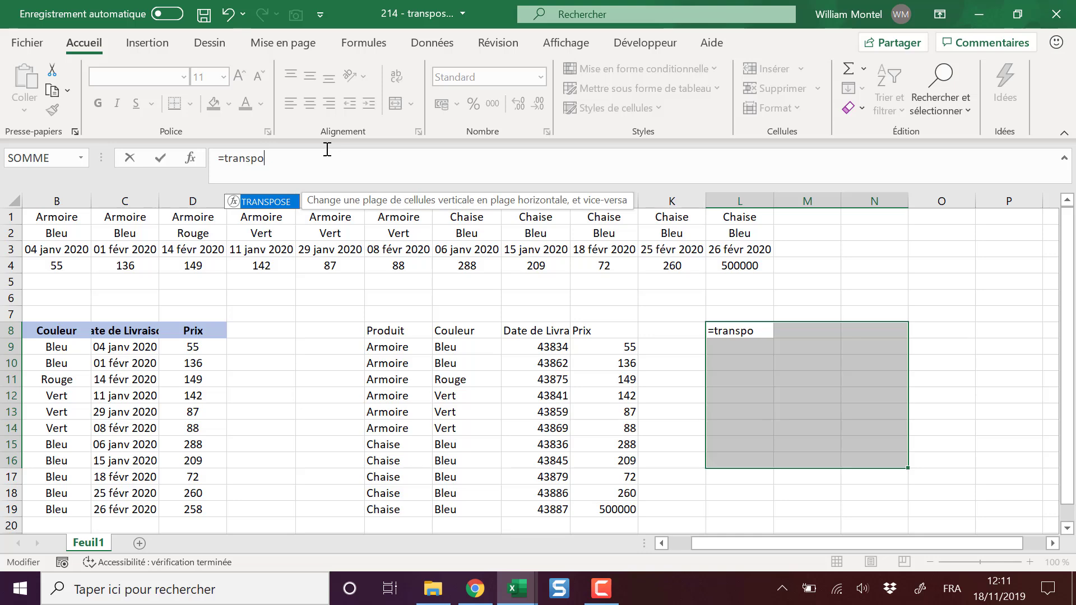
key("Tab")
left_click_drag(739, 265, 2, 168)
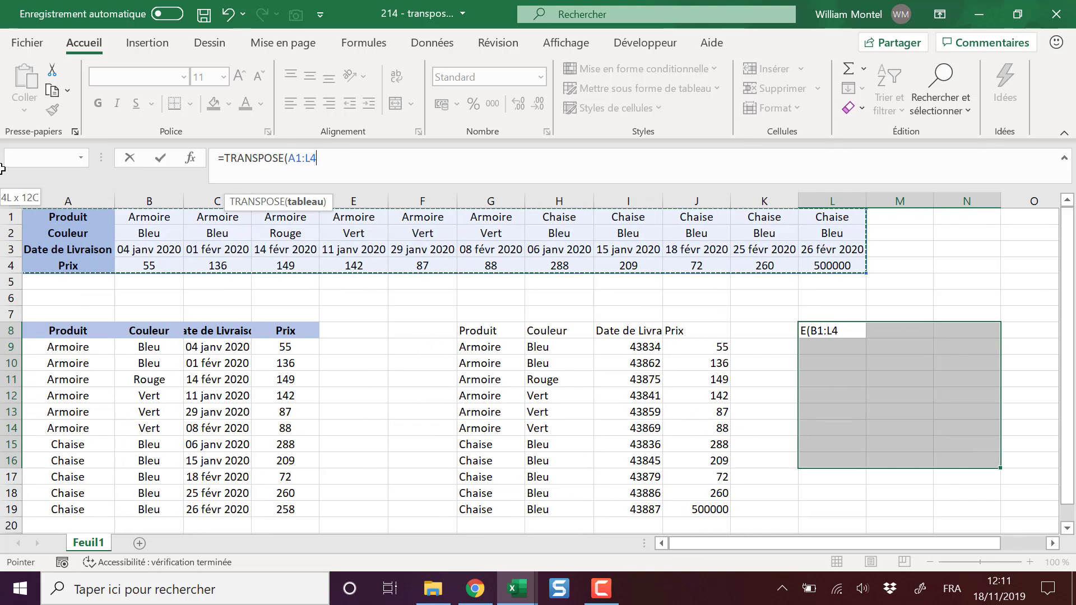
type(")")
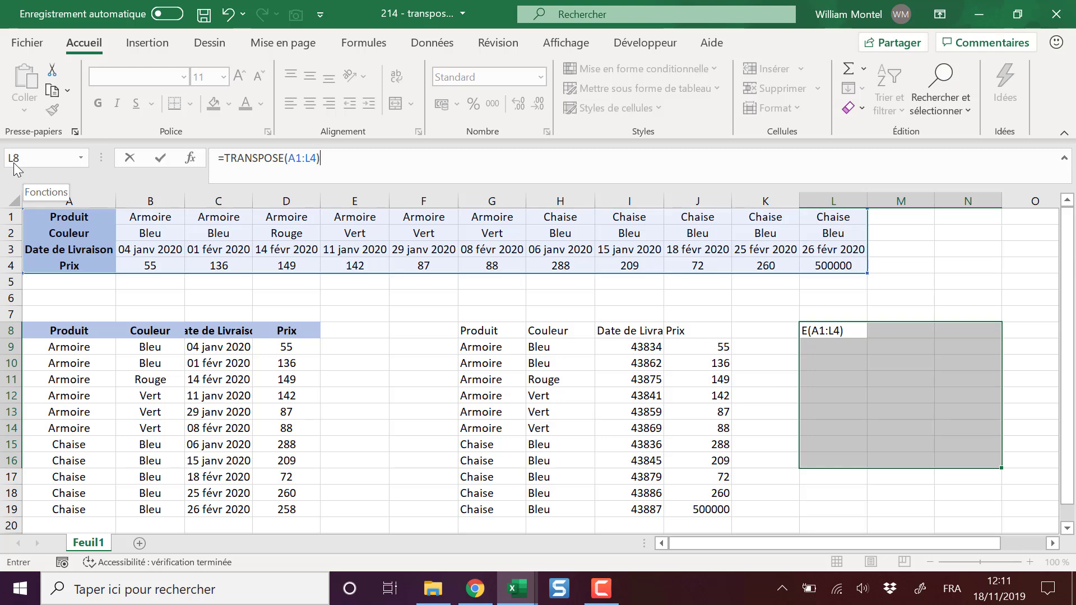
key("ctrl+shift+Return")
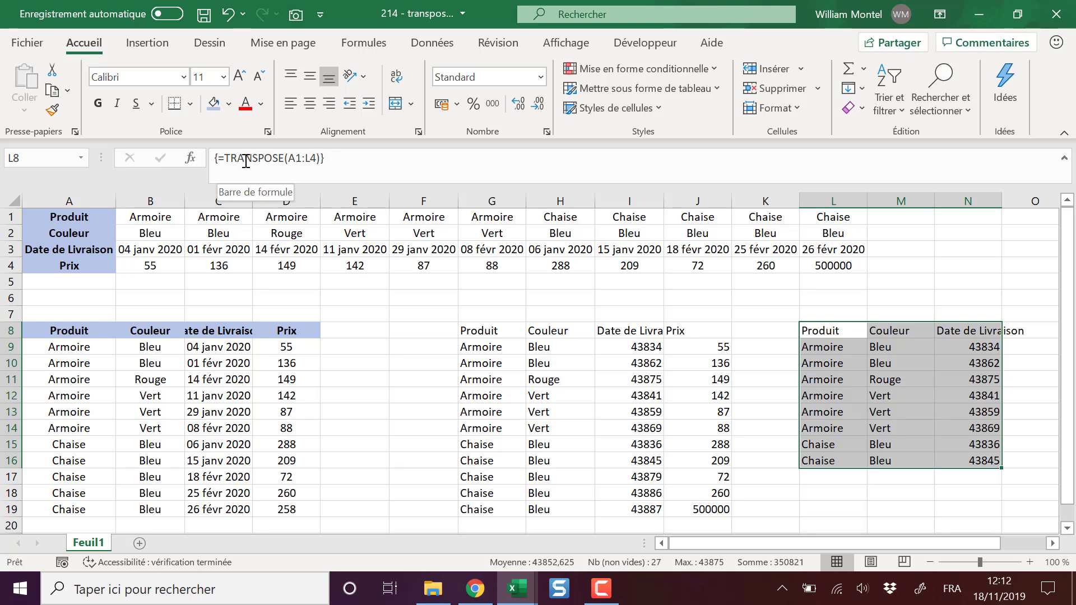
mouse_move(1012, 479)
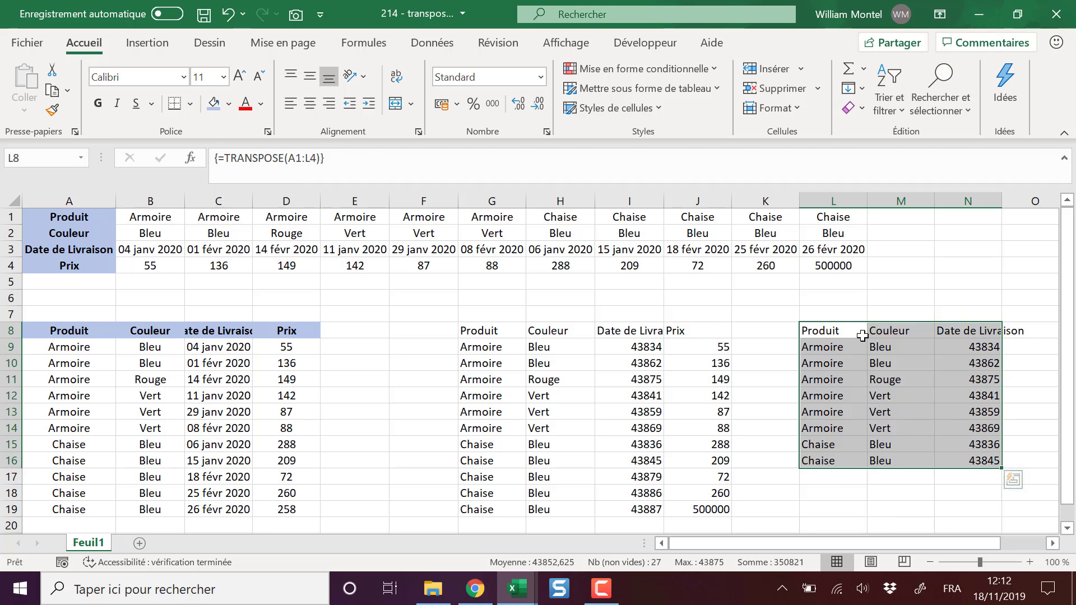
Check the partial L8:N16 result, its formulas in N8 and N16, and the G8:J19 spill.
left_click(946, 495)
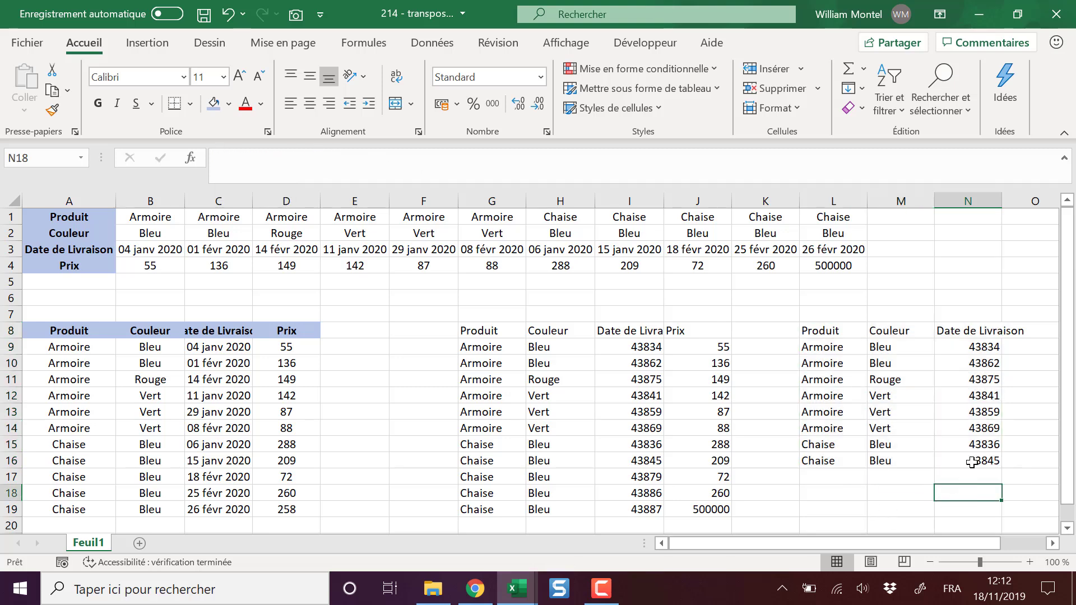
left_click_drag(819, 330, 966, 461)
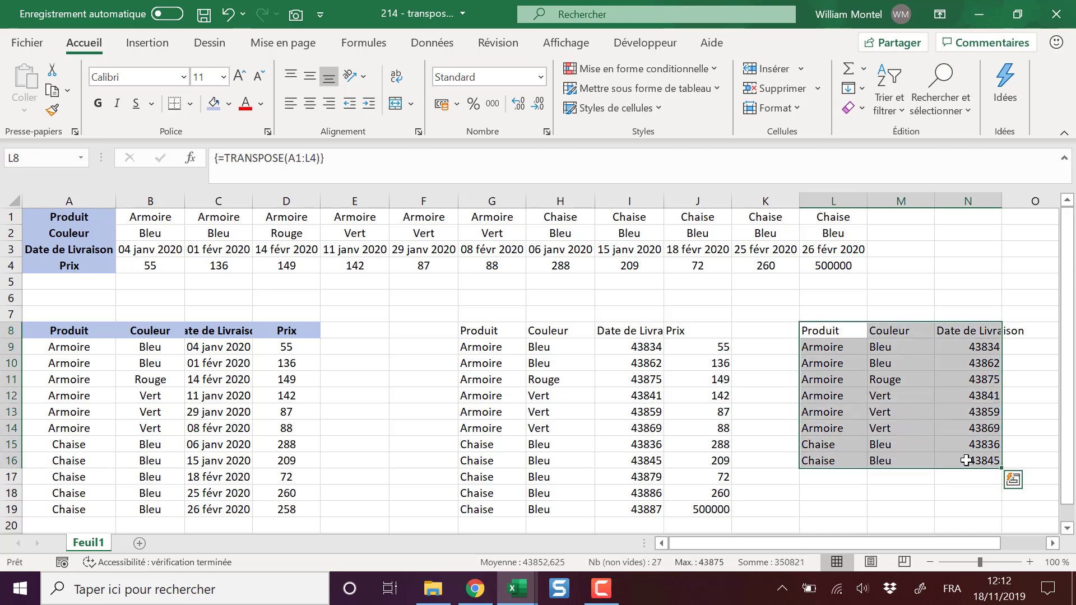
left_click_drag(973, 545, 1007, 548)
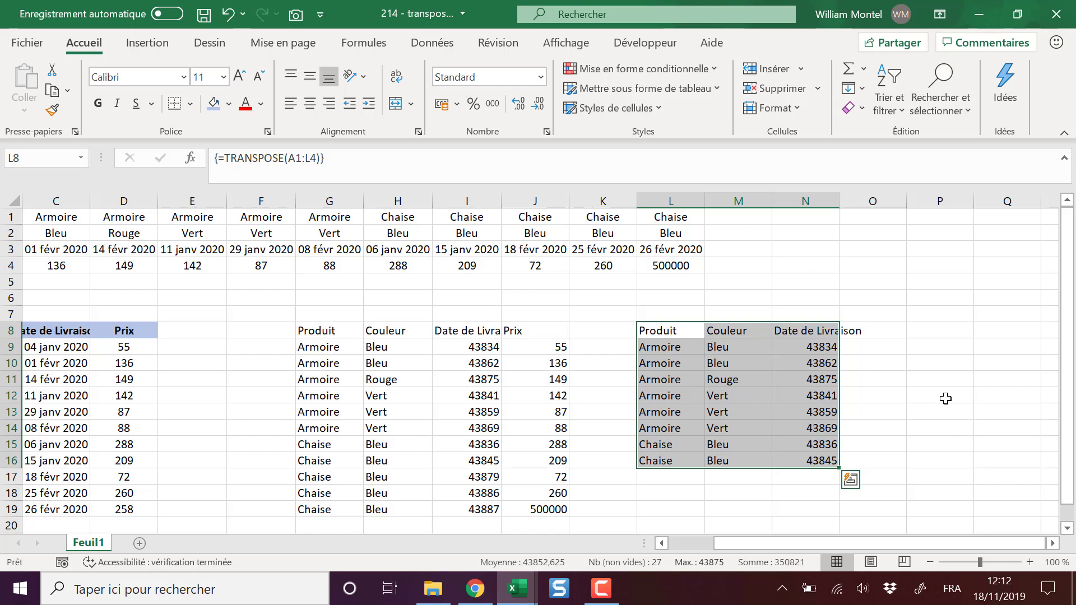
left_click(865, 373)
left_click(823, 331)
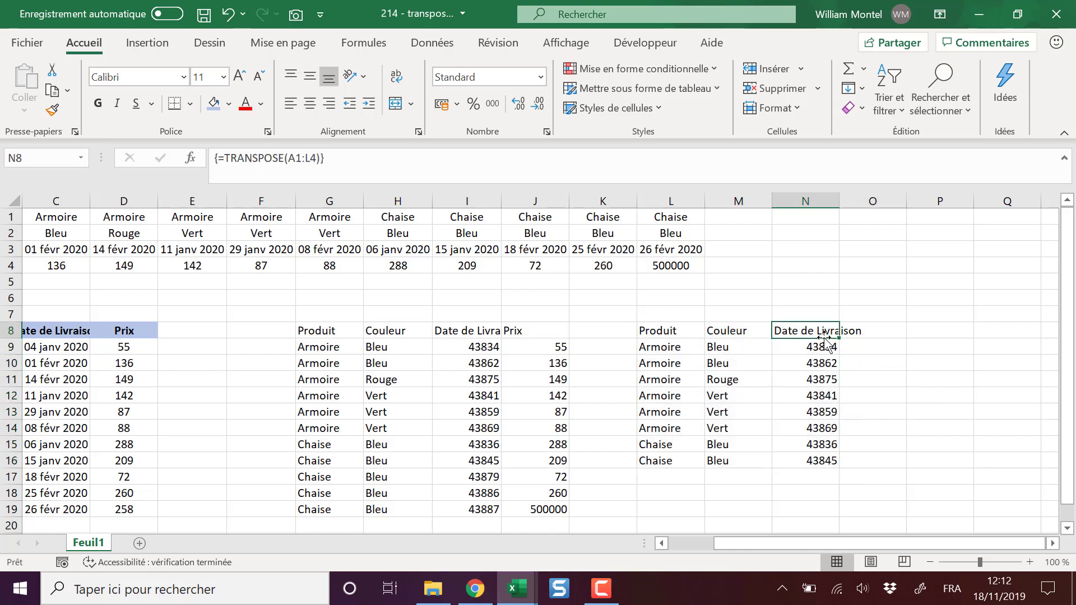
left_click(825, 460)
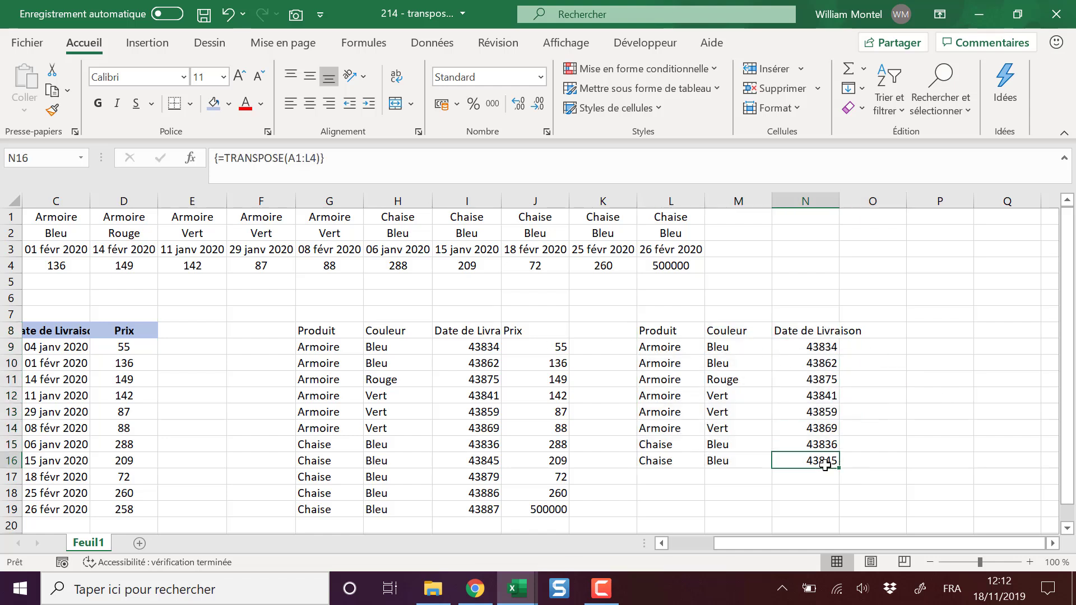
left_click_drag(663, 329, 811, 451)
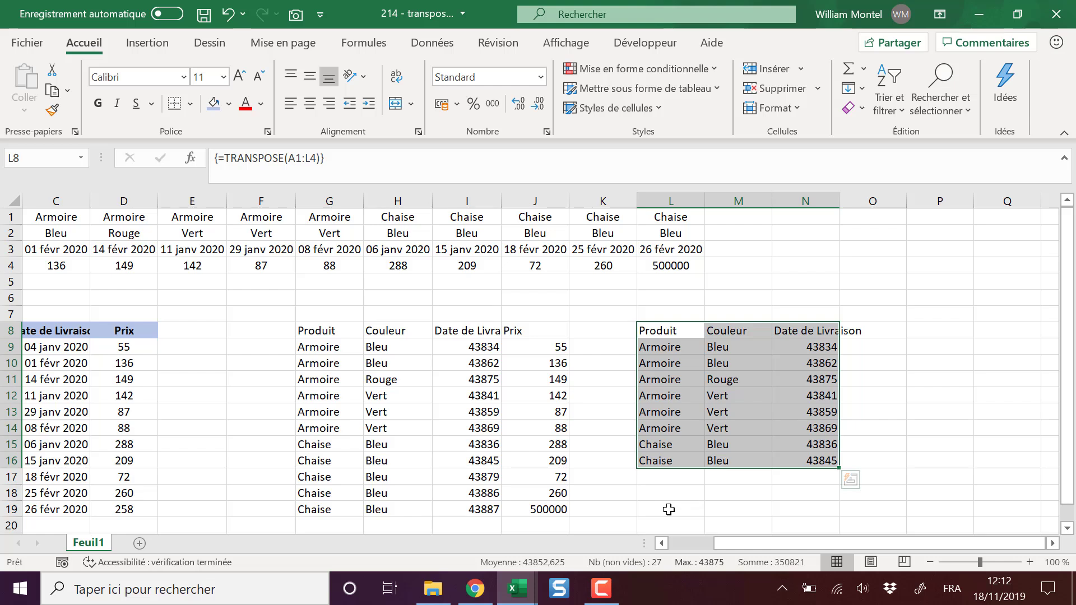
left_click(953, 367)
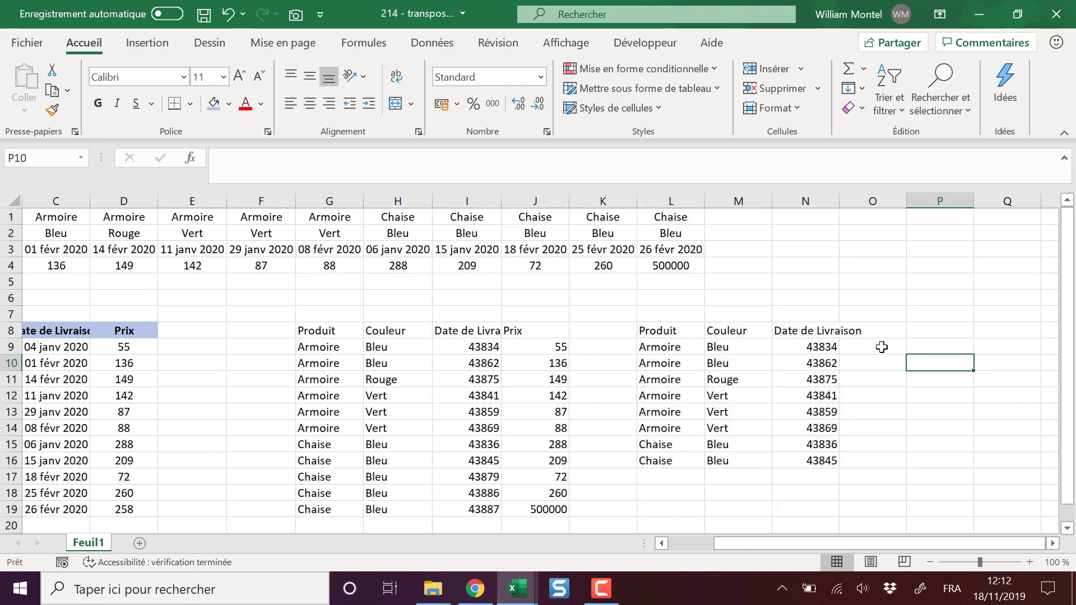
left_click(548, 367)
Re-enter {=TRANSPOSE(A1:L4)} across L8:O19 and compare it with the G8 spill.
left_click(950, 379)
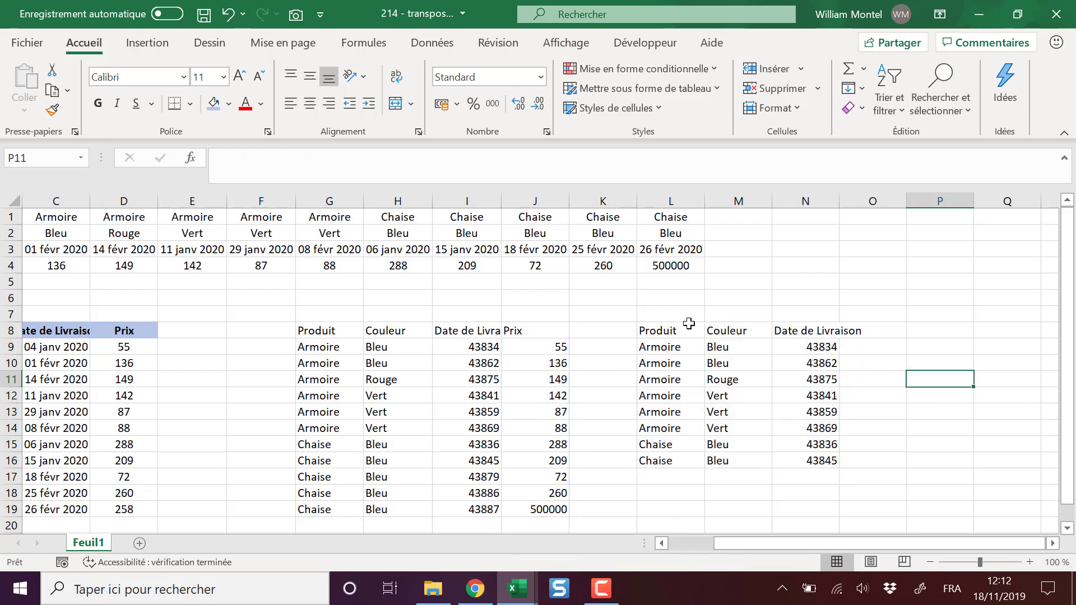
mouse_move(672, 330)
left_mouse_down()
mouse_move(861, 427)
mouse_move(865, 508)
left_mouse_up()
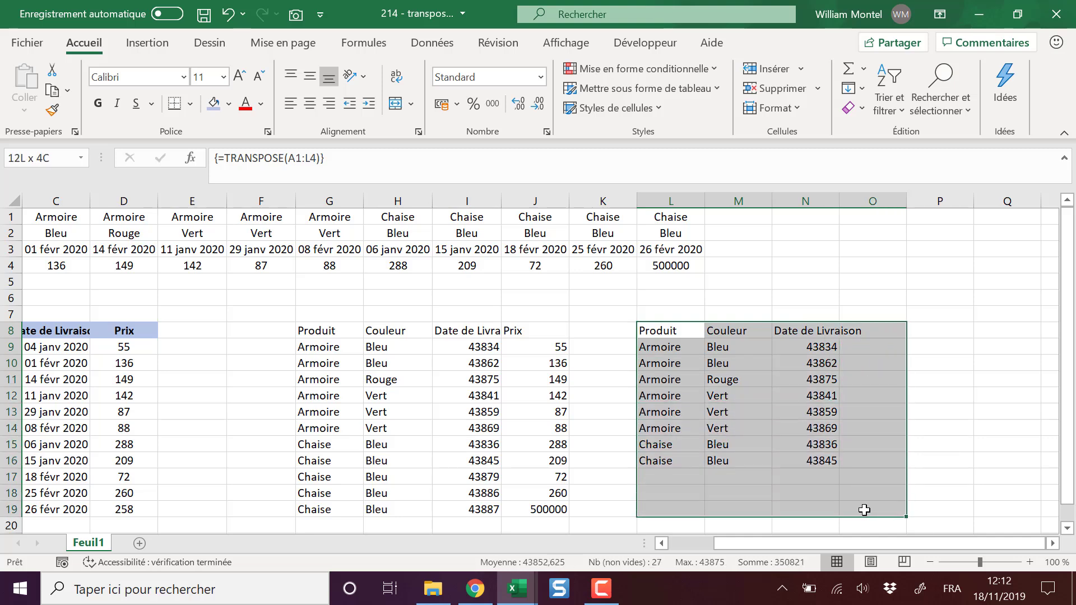
left_click(386, 161)
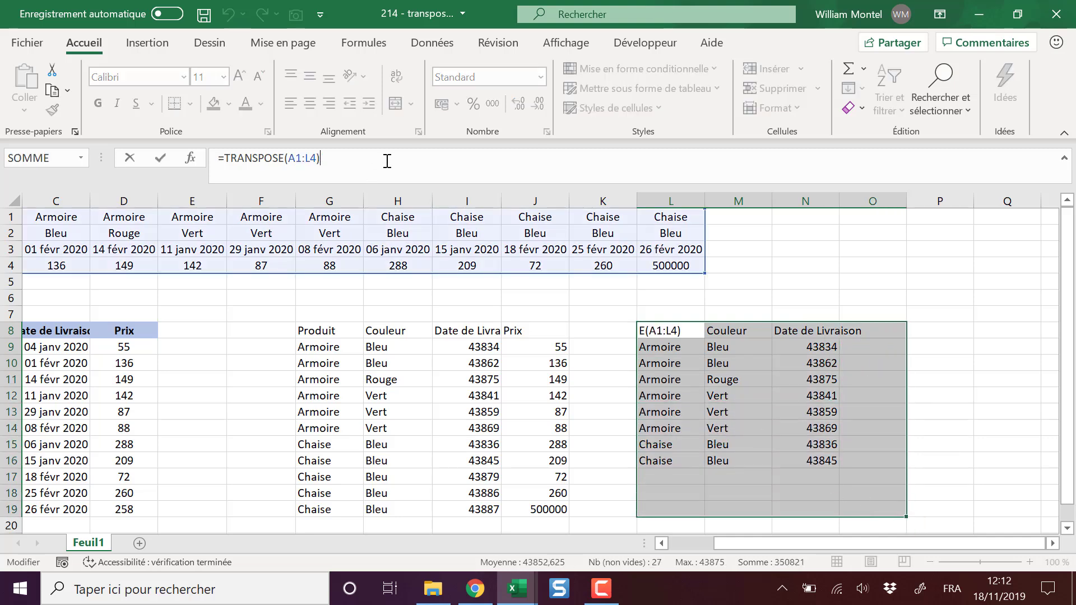
key("ctrl+shift+Return")
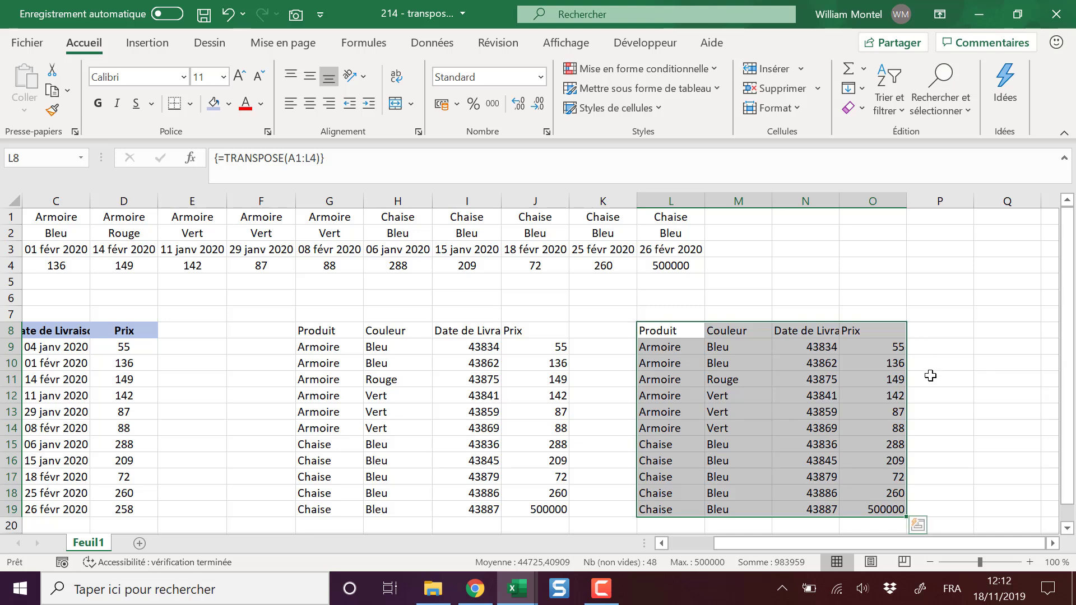
left_click_drag(674, 337, 872, 507)
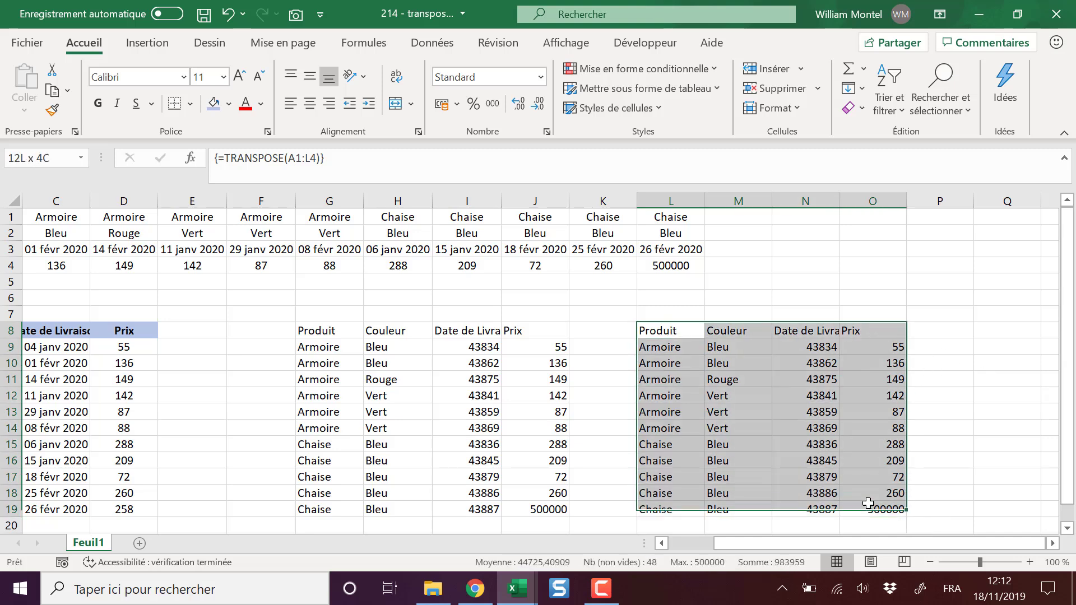
left_click(340, 333)
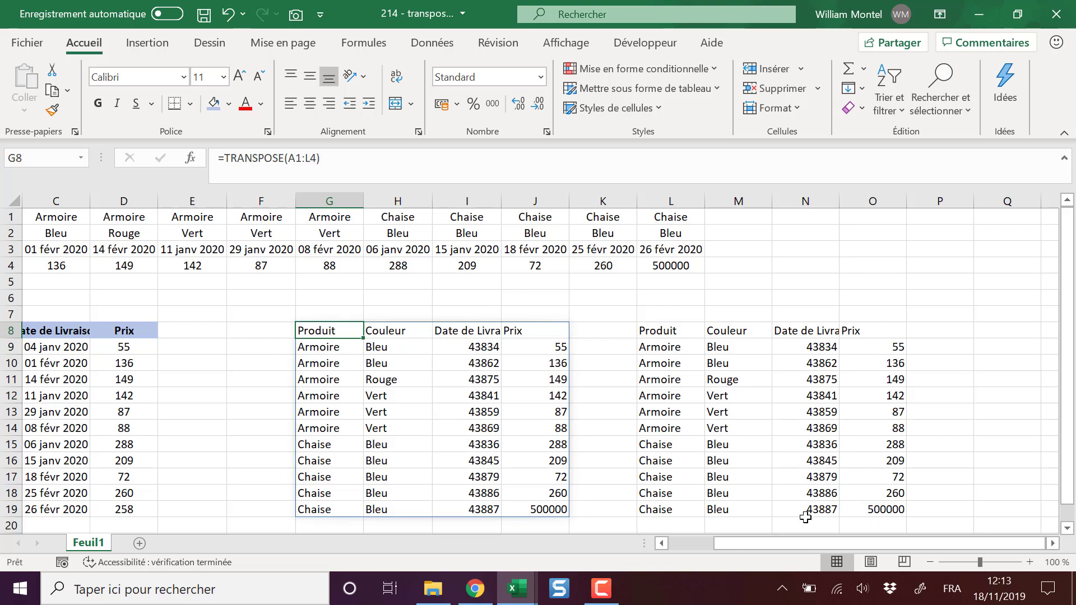
Review the formula tables, then change the K4 price from 260 to 4000000.
left_click(885, 511)
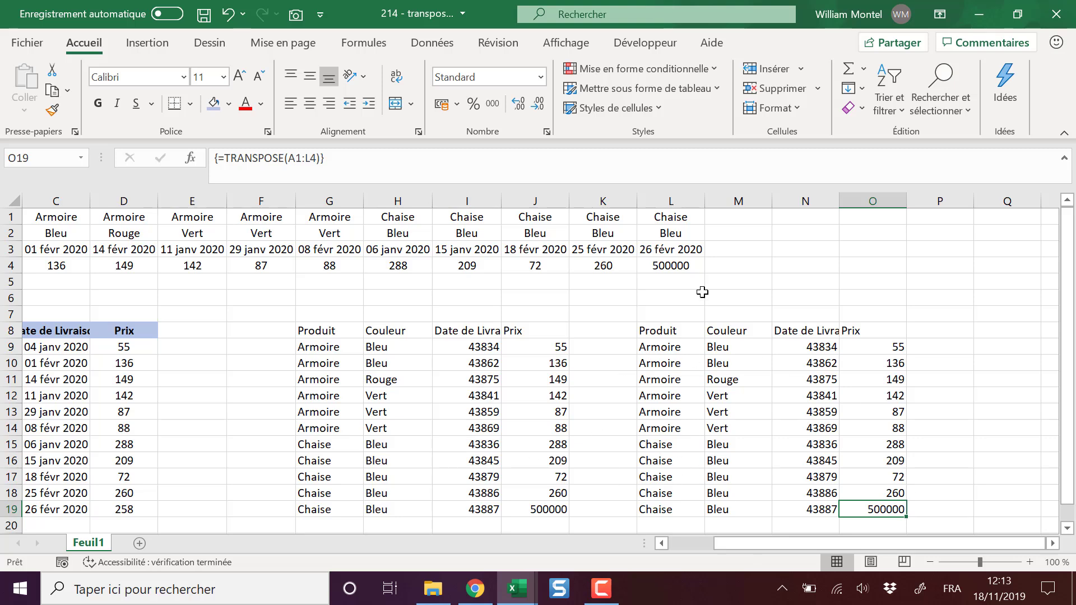
left_click_drag(671, 266, 22, 216)
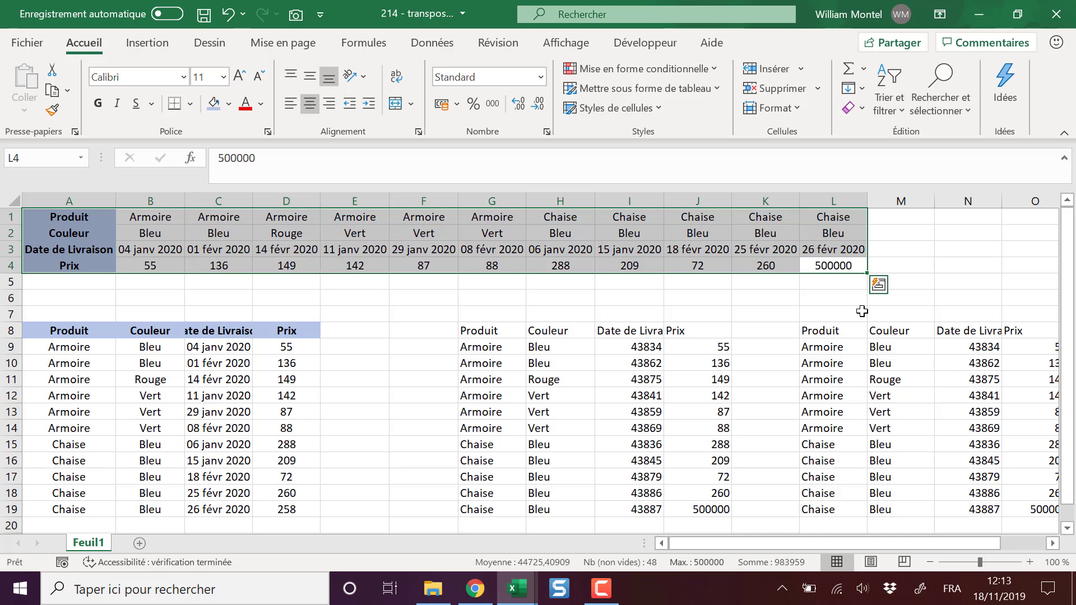
left_click(488, 331)
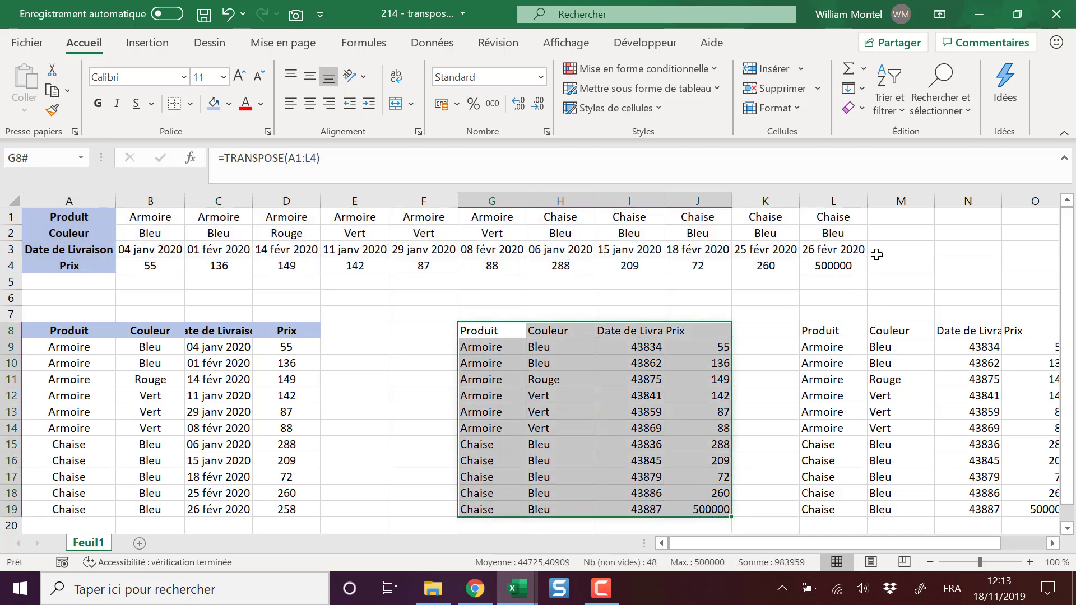
left_click(844, 267)
left_click(768, 270)
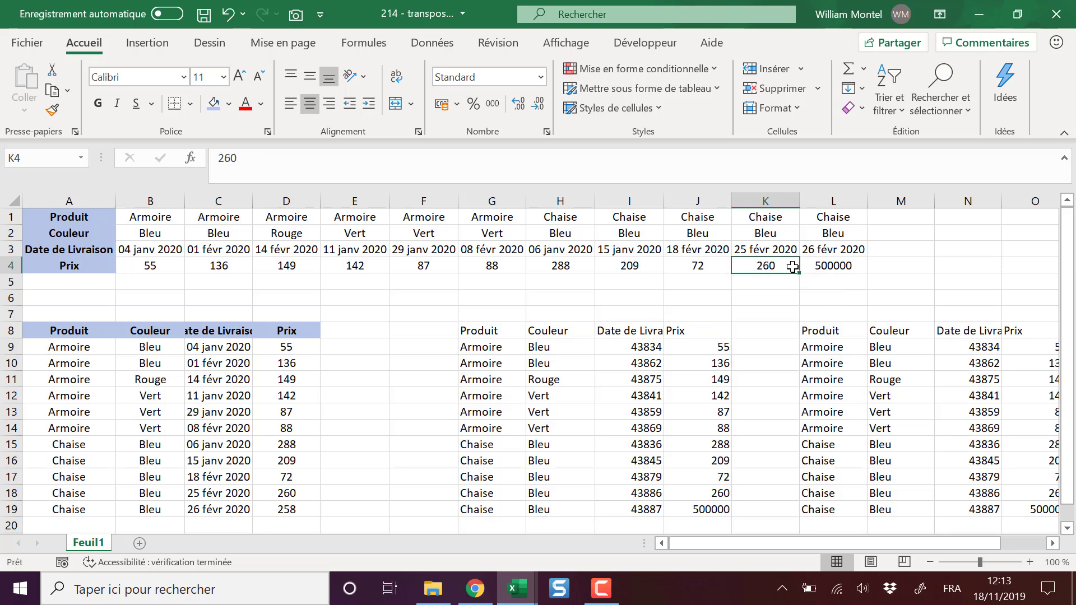
type("4000000")
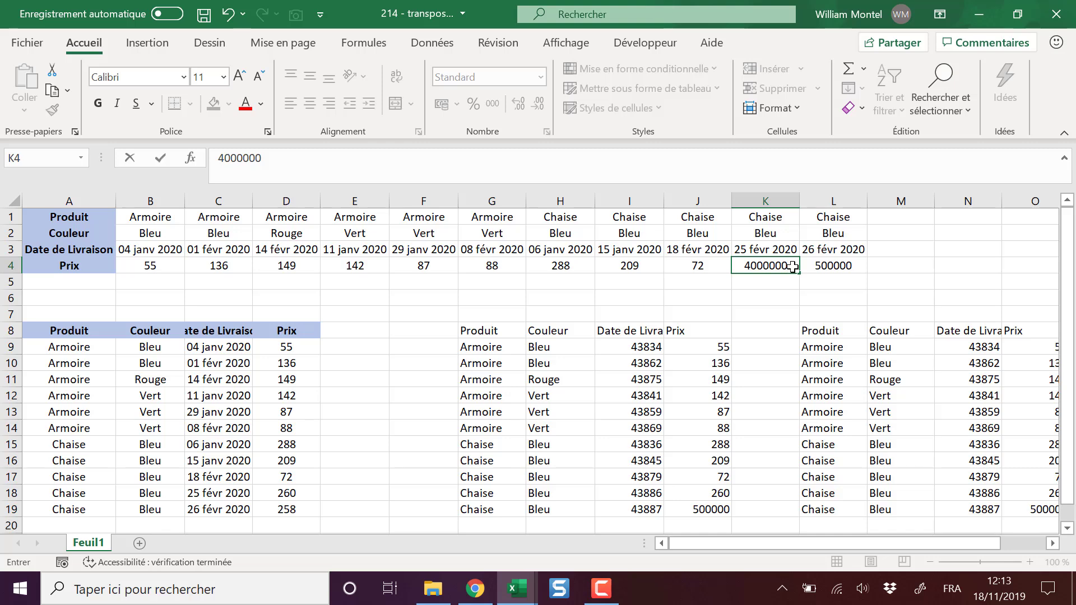
key("Return")
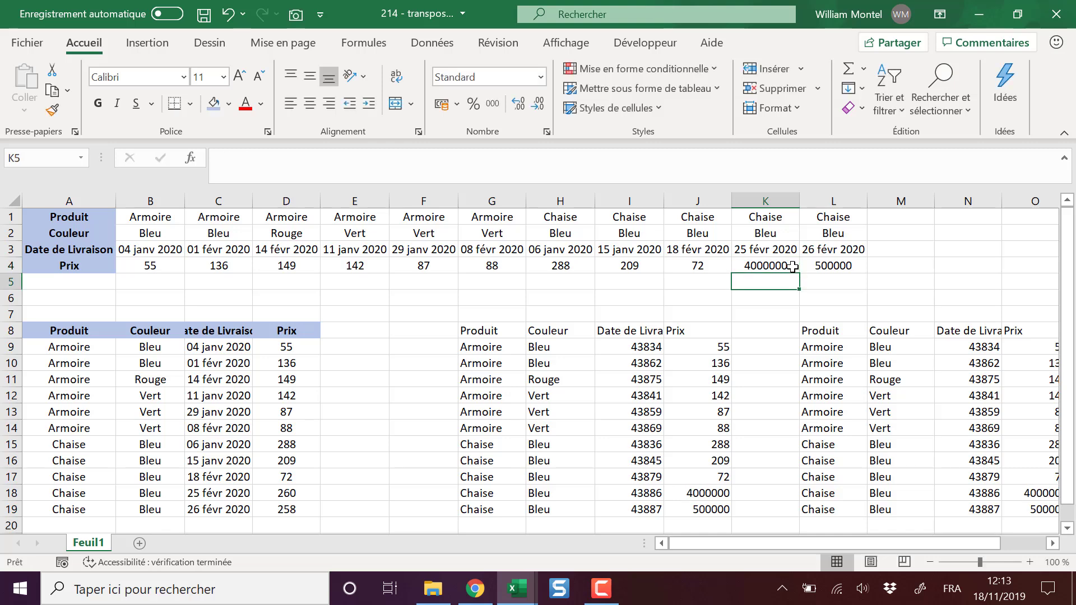
Verify 4000000 appears in J18 and O18, then select A1:L4.
left_click(713, 492)
left_click(1015, 498)
left_click_drag(957, 543, 980, 546)
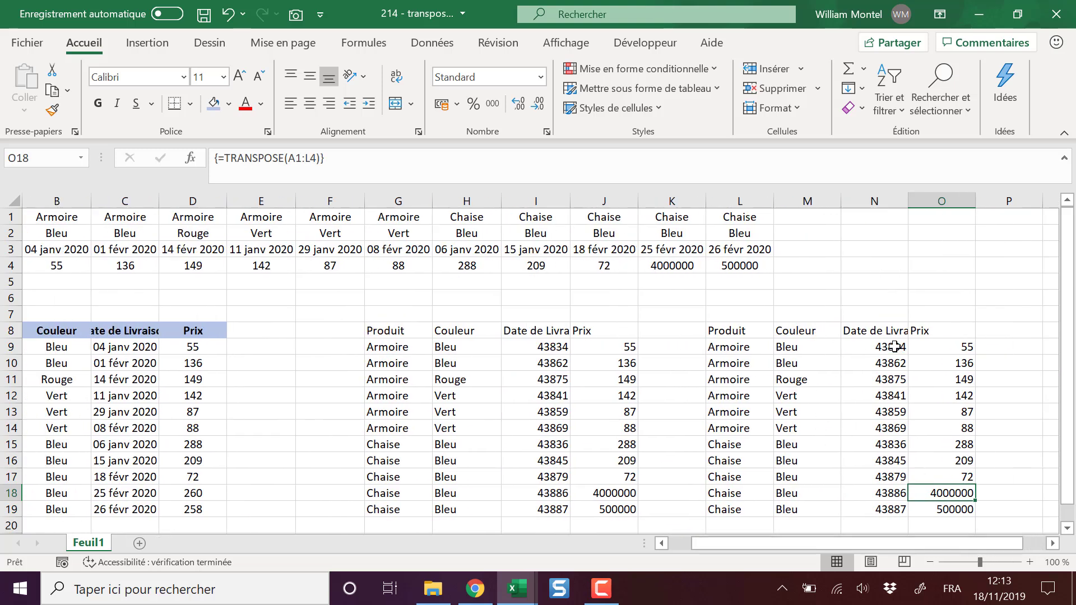
mouse_move(743, 262)
left_mouse_down()
mouse_move(102, 232)
mouse_move(26, 213)
left_mouse_up()
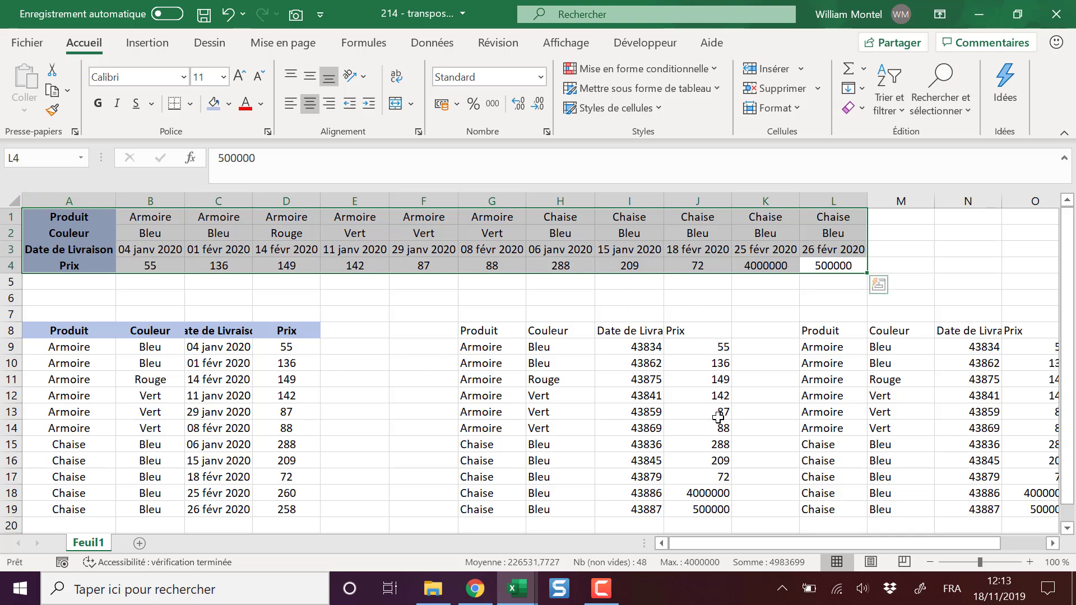
left_click_drag(893, 543, 746, 542)
Select the vertical product table A8:D19.
left_click(425, 414)
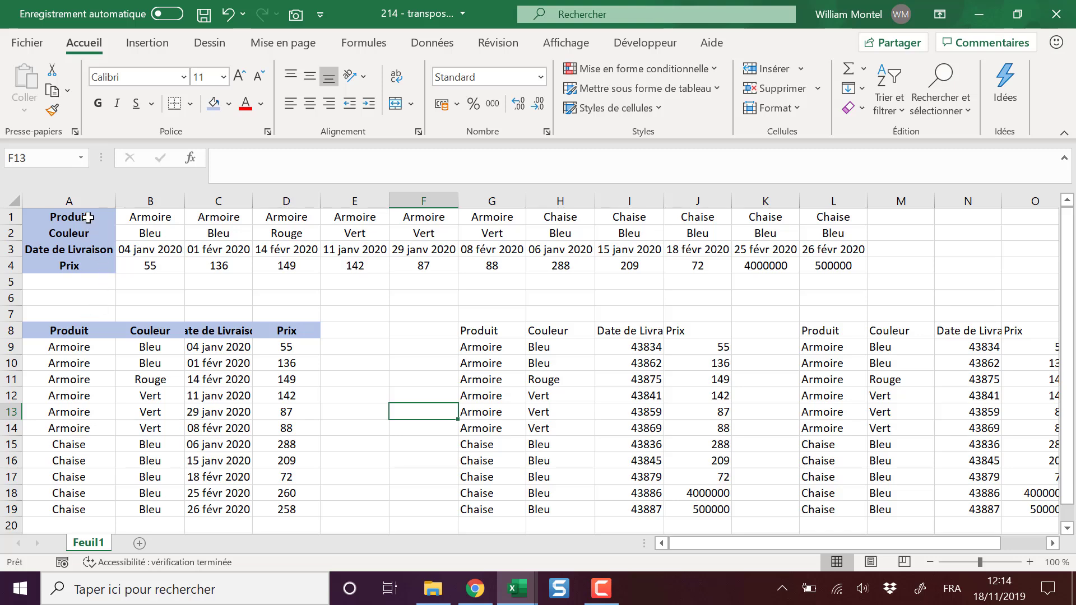
left_click_drag(88, 217, 77, 263)
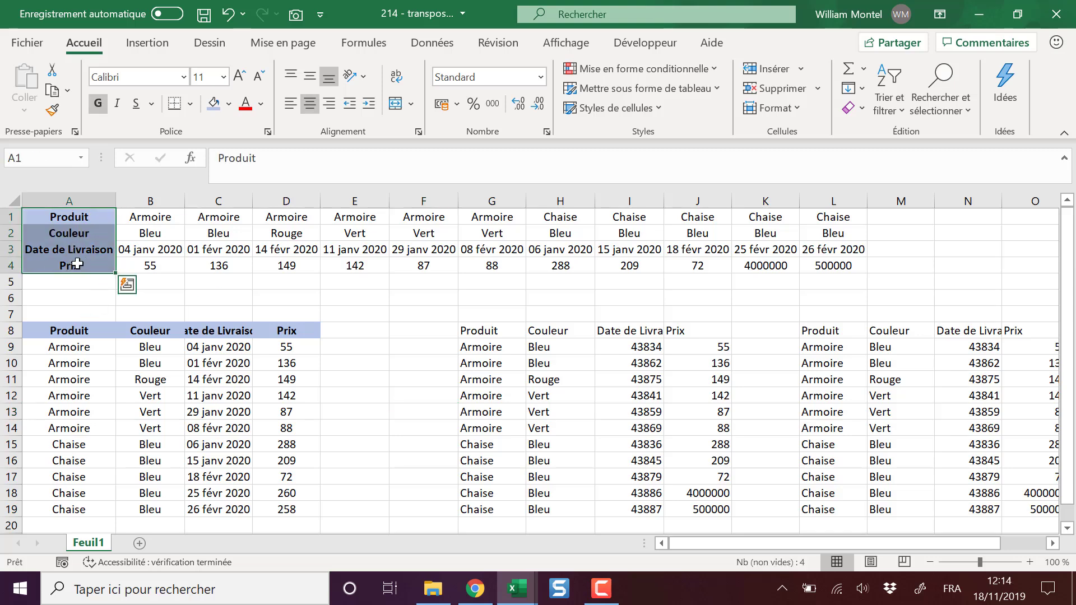
left_click_drag(84, 331, 291, 330)
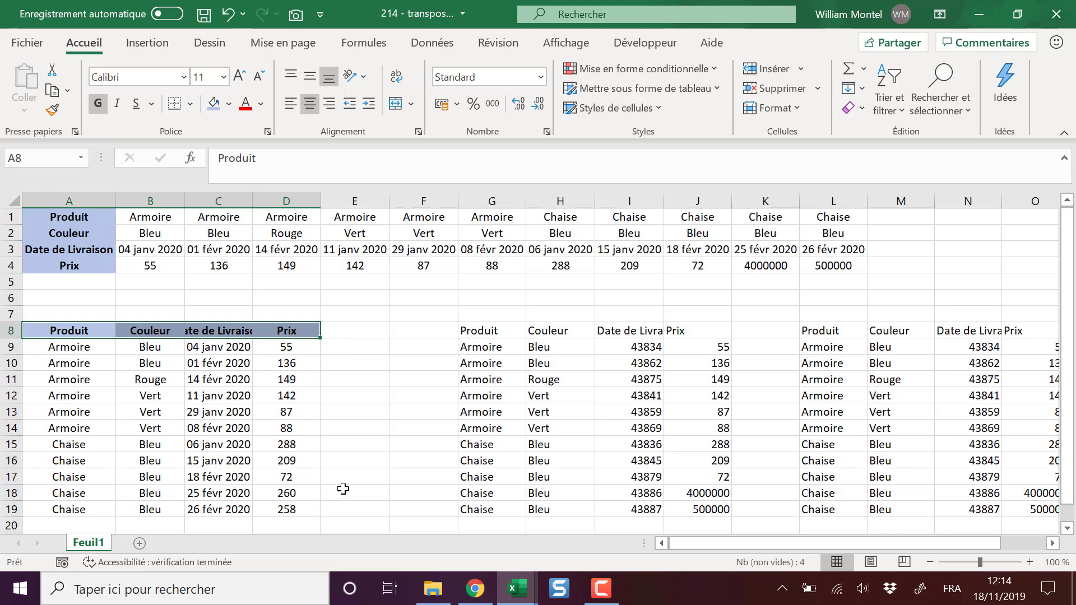
scroll(308, 481, "down", 2)
scroll(343, 415, "up", 2)
left_click(211, 429)
scroll(372, 428, "down", 2)
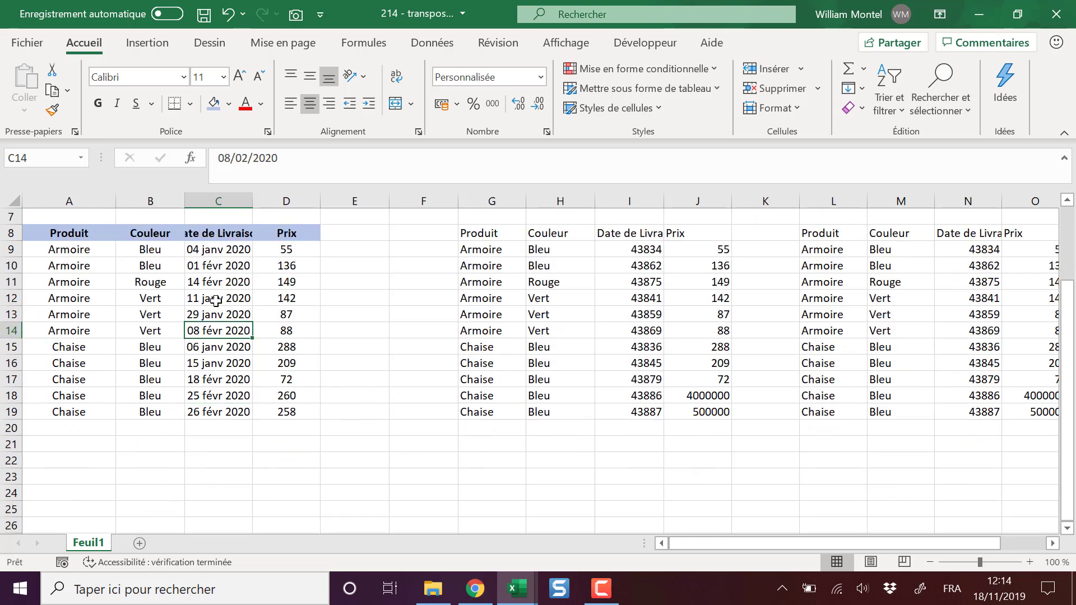
left_click_drag(64, 231, 291, 412)
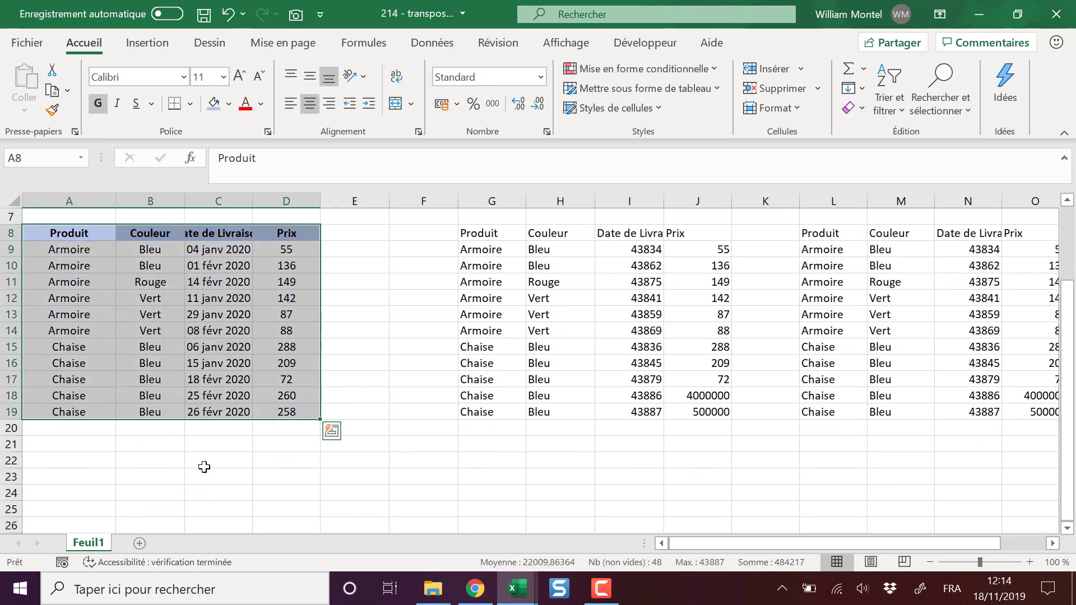
Copy it and paste it transposed at A22 via Paste Special (Ctrl+Alt+V).
key("ctrl+c")
left_click(45, 461)
right_click(44, 460)
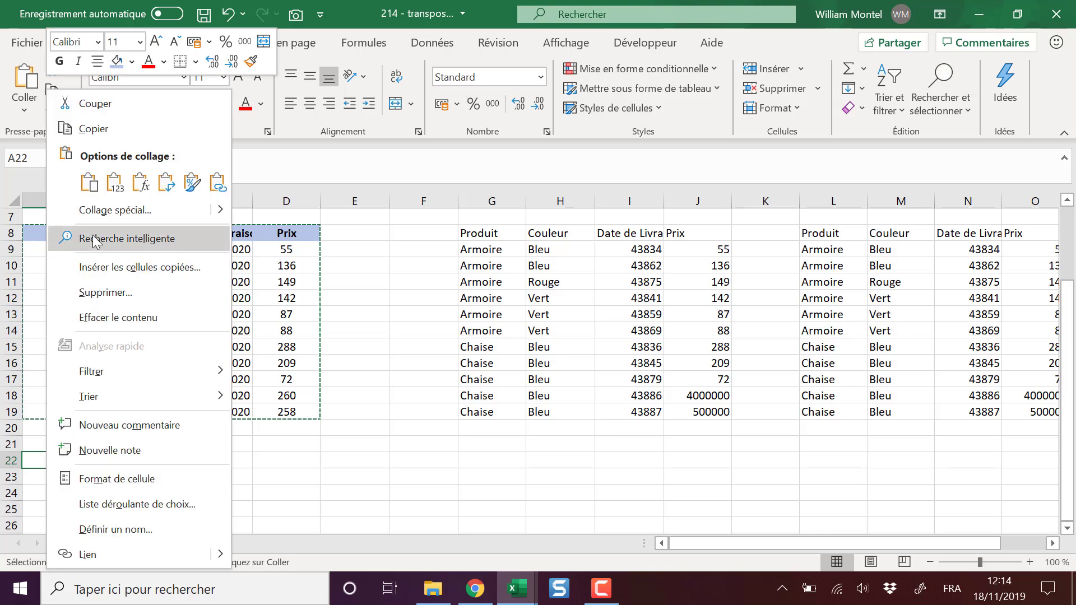
key("Escape")
key("ctrl+alt+v")
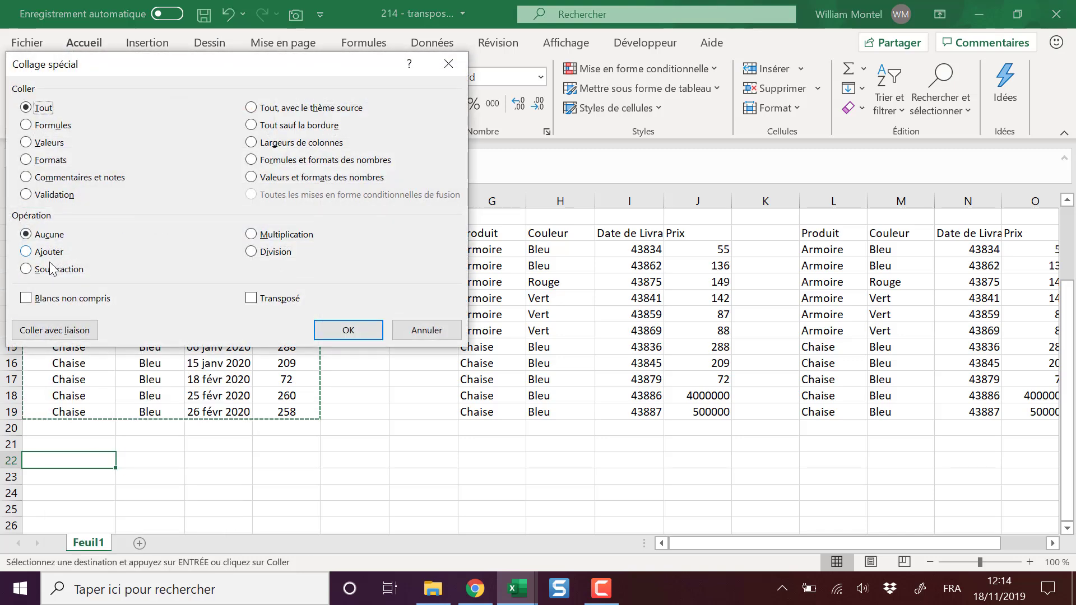
left_click(287, 301)
left_click(348, 330)
scroll(125, 447, "down", 1)
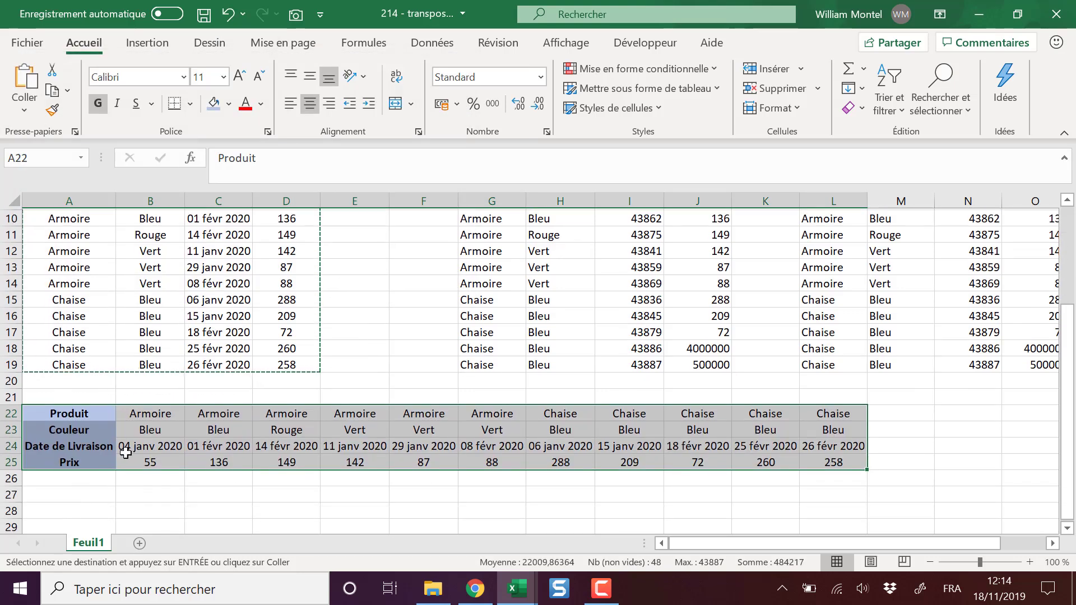
scroll(650, 470, "up", 3)
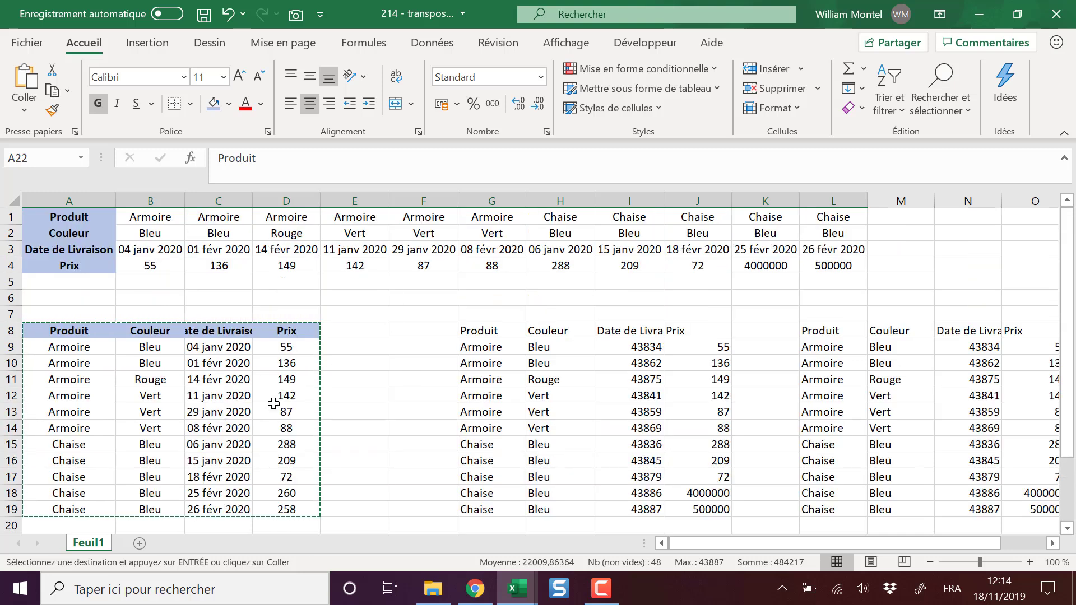
scroll(273, 403, "down", 2)
scroll(283, 319, "up", 2)
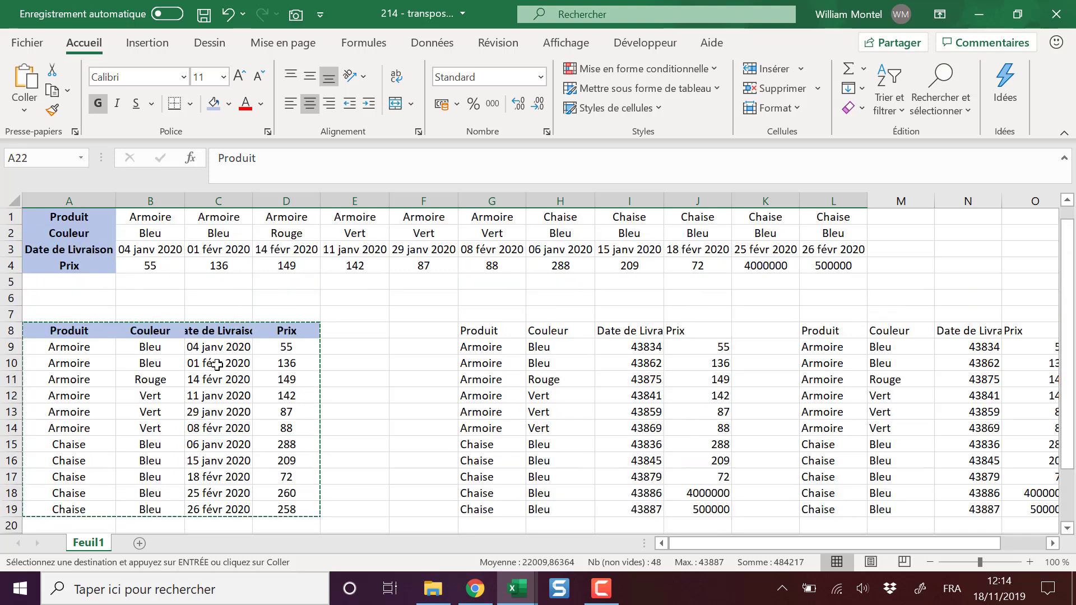
Enter =TRANSPOSE(G8#) in G27, referencing the spilled G8:J19 table.
scroll(252, 420, "down", 3)
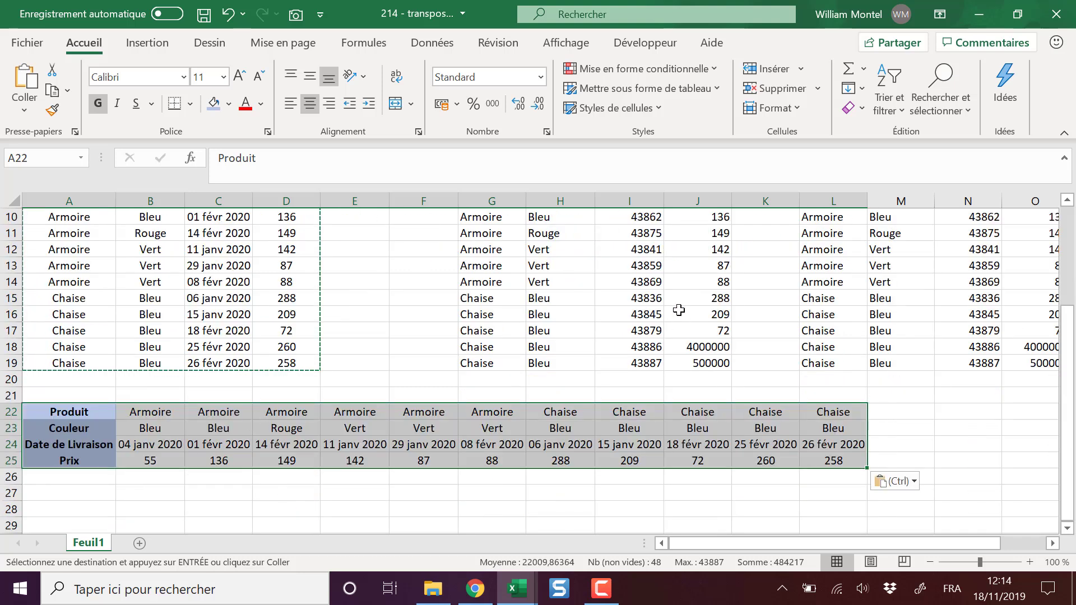
left_click(667, 292)
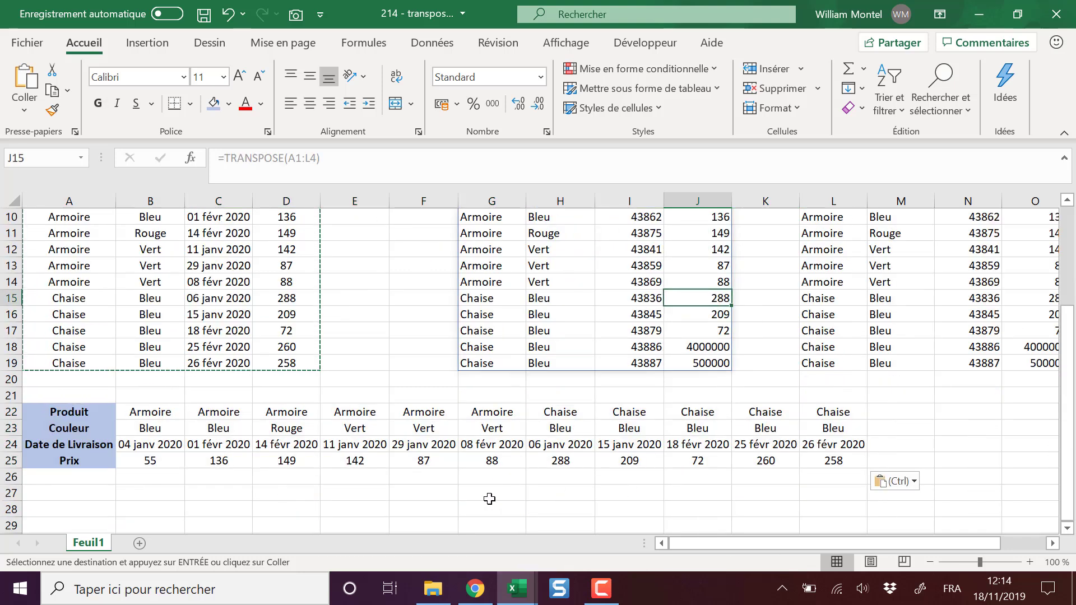
left_click(507, 491)
type("=ta")
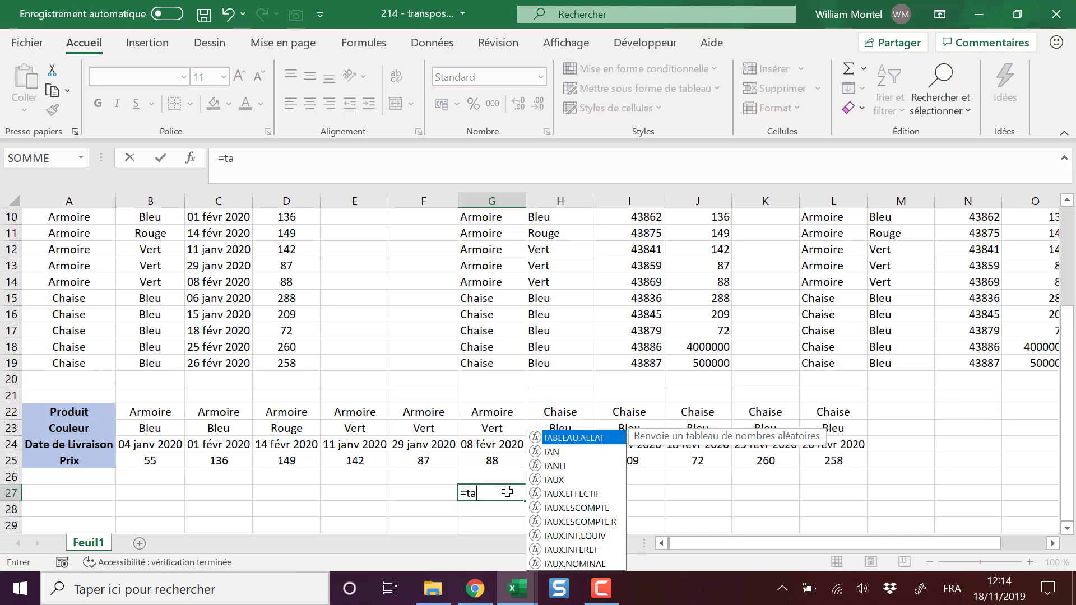
key("BackSpace")
type("rans")
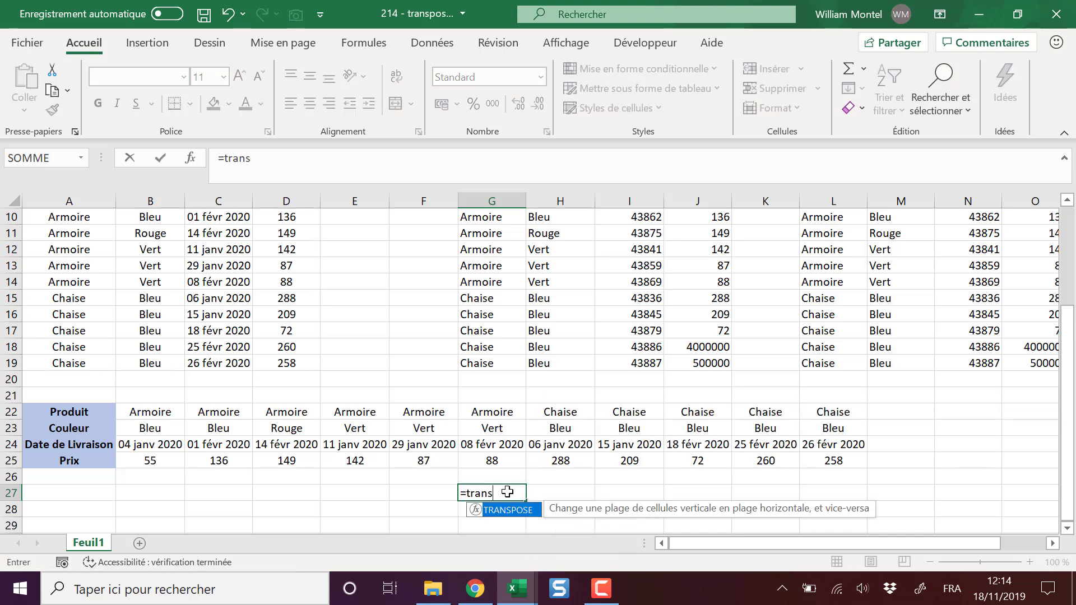
key("Tab")
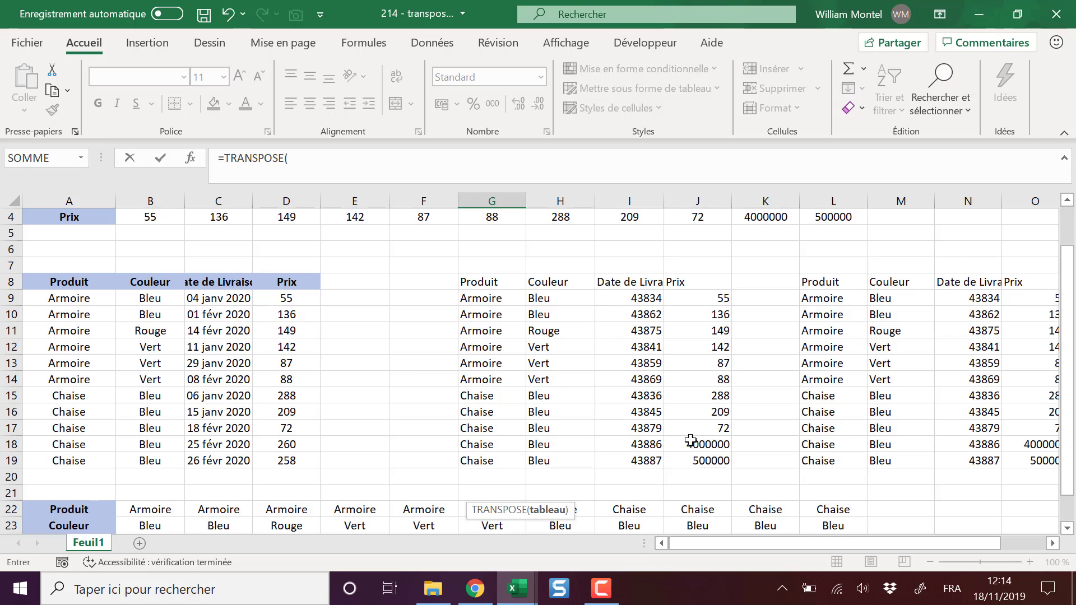
left_click_drag(711, 459, 495, 286)
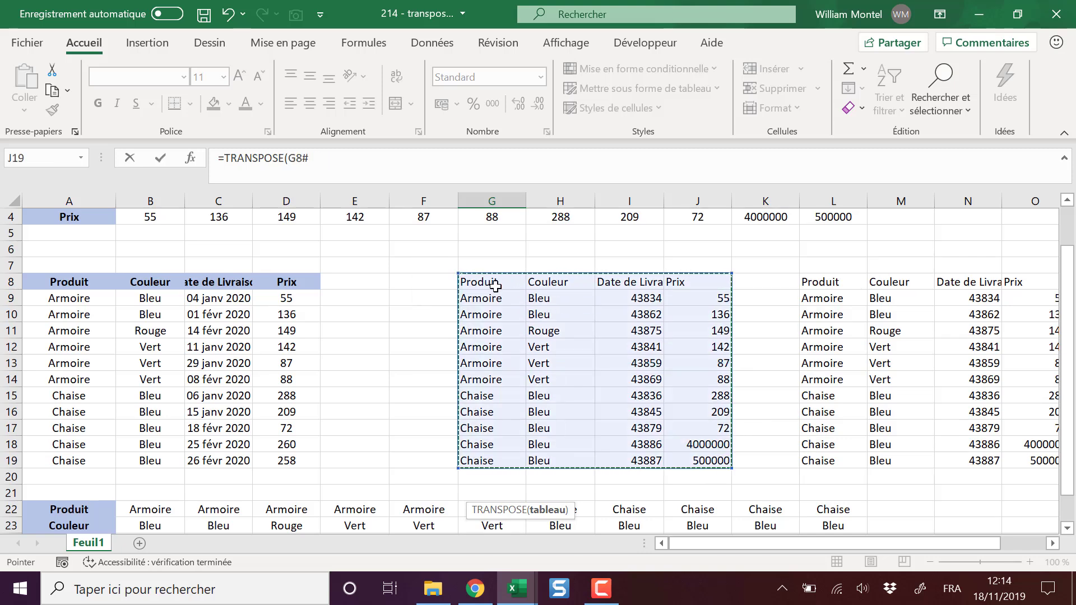
key("Return")
Review the new horizontal spill in rows 27–30.
scroll(723, 520, "down", 2)
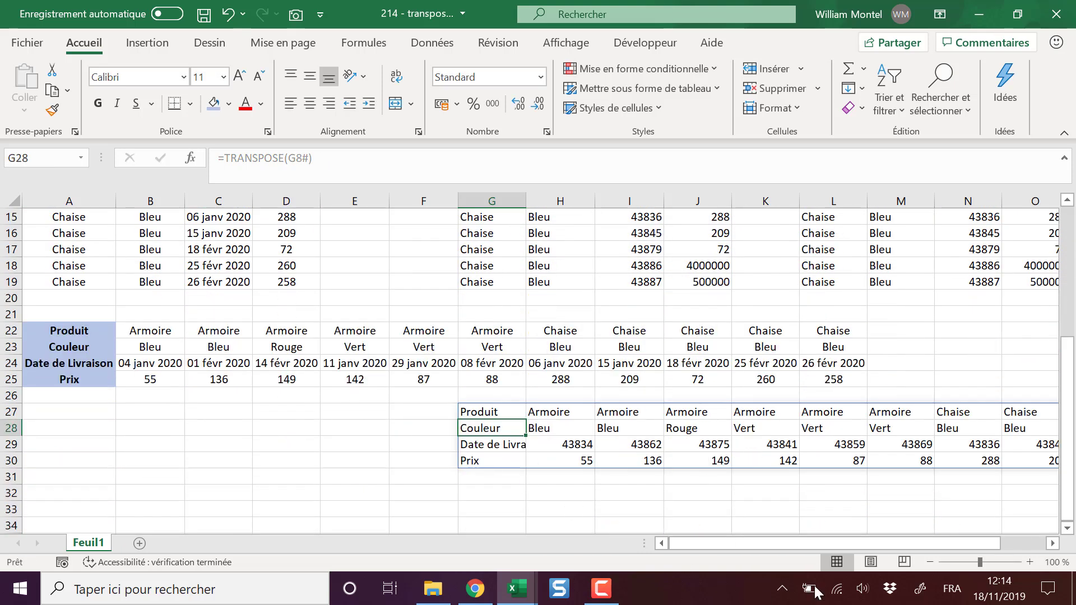
left_click_drag(815, 538, 923, 552)
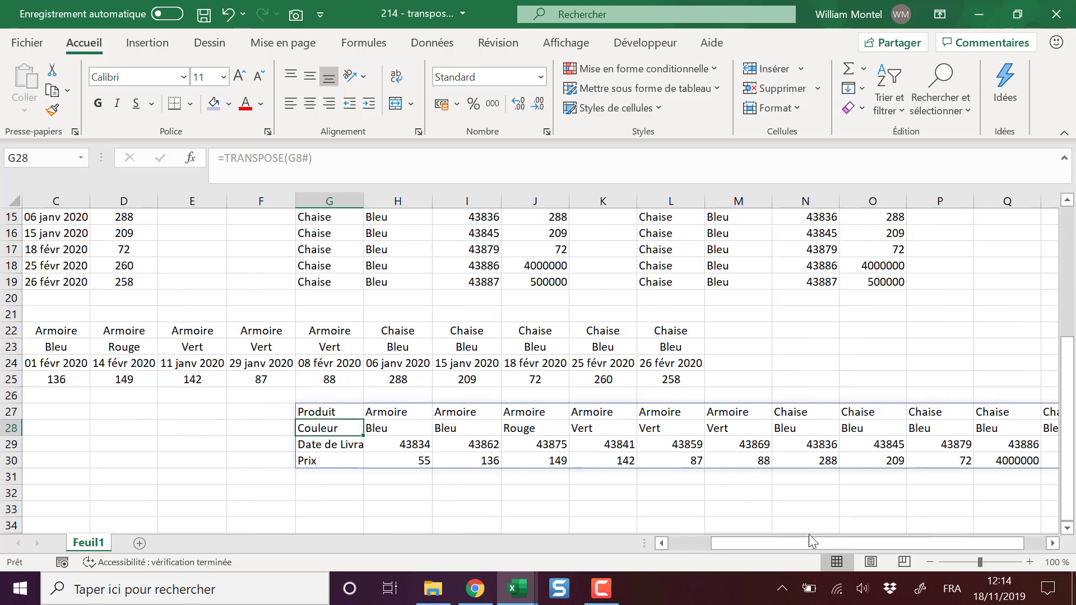
left_click(753, 511)
left_click_drag(775, 546, 576, 545)
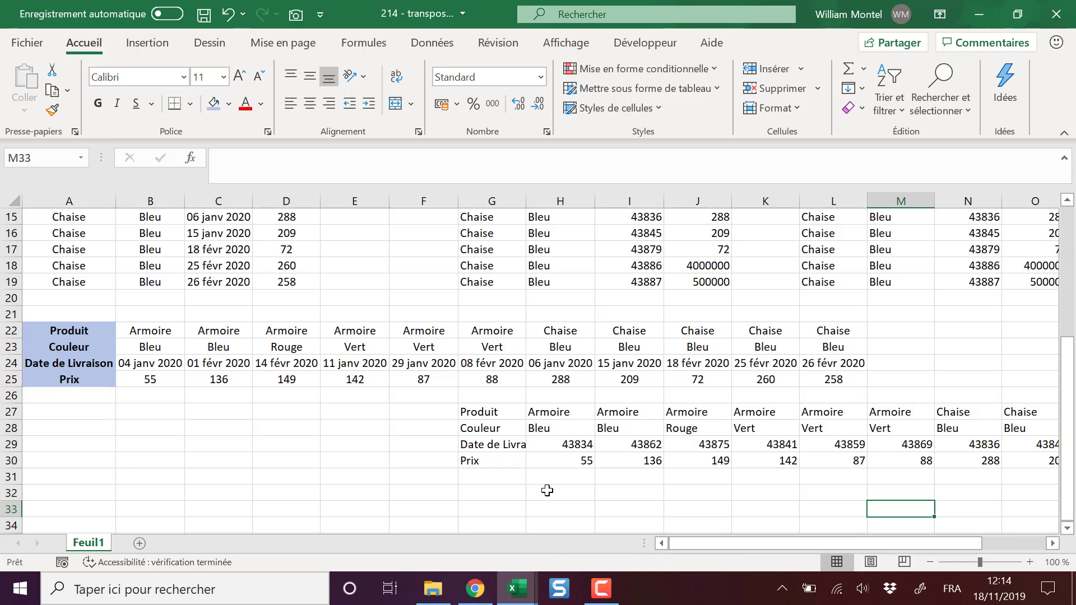
scroll(541, 487, "up", 5)
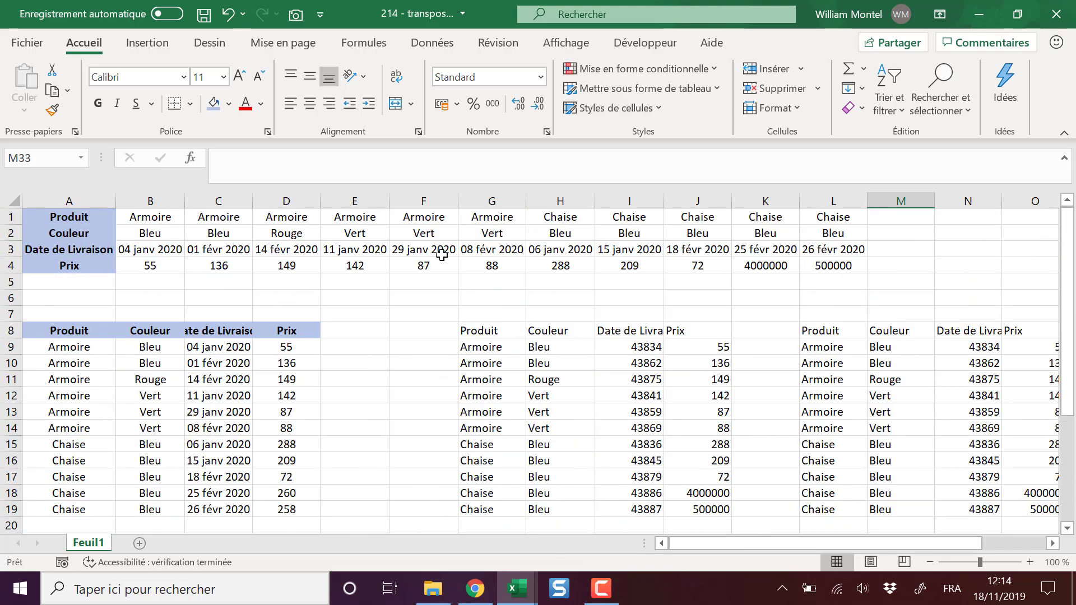
Save the workbook with Ctrl+S and scroll through the transposed tables.
left_click(407, 343)
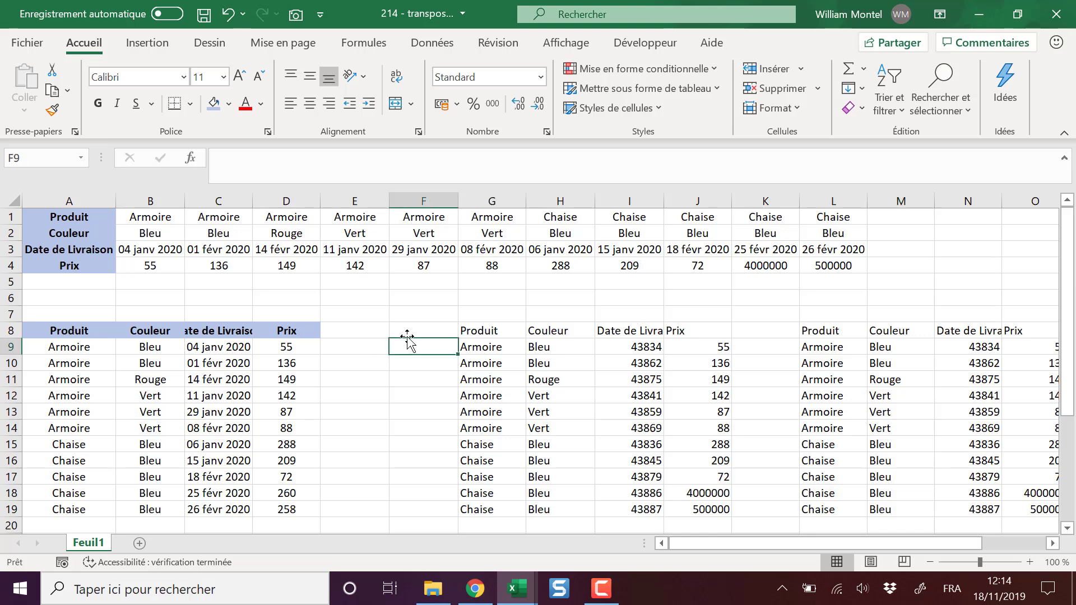
key("ctrl+s")
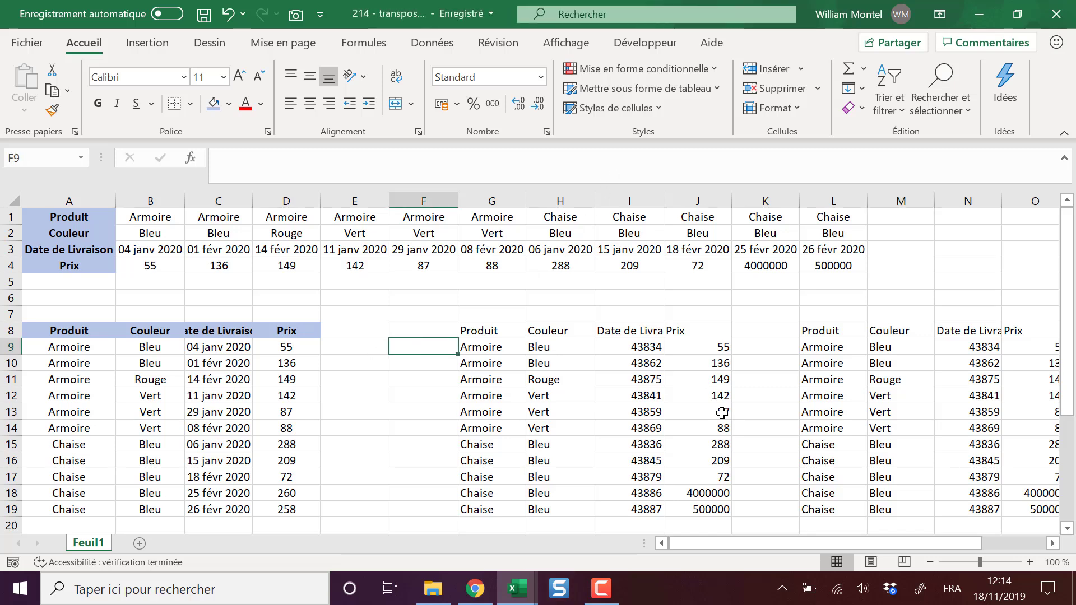
scroll(565, 313, "down", 2)
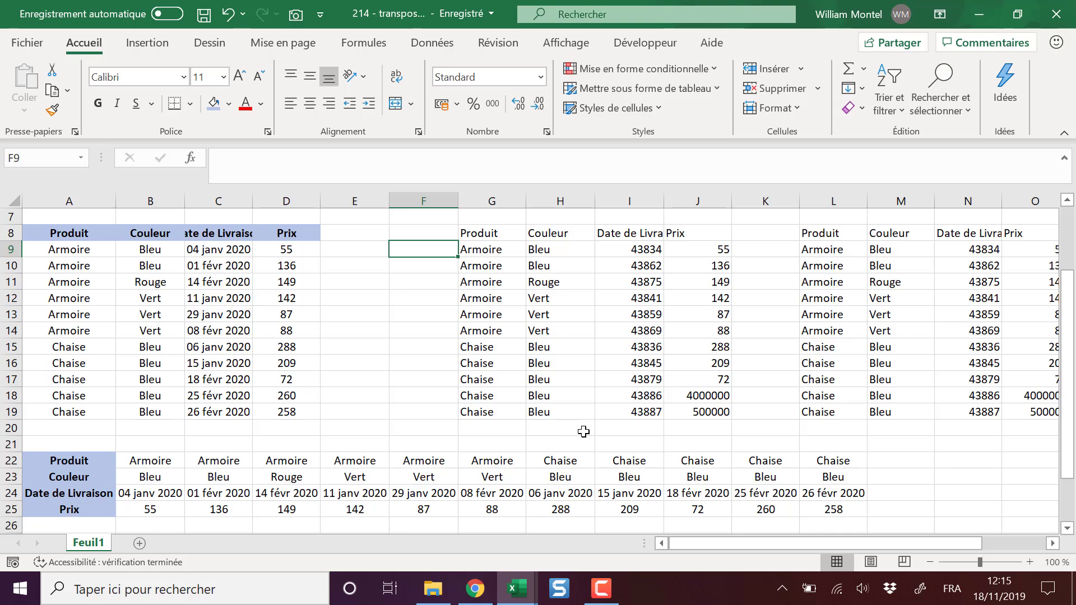
scroll(585, 432, "up", 2)
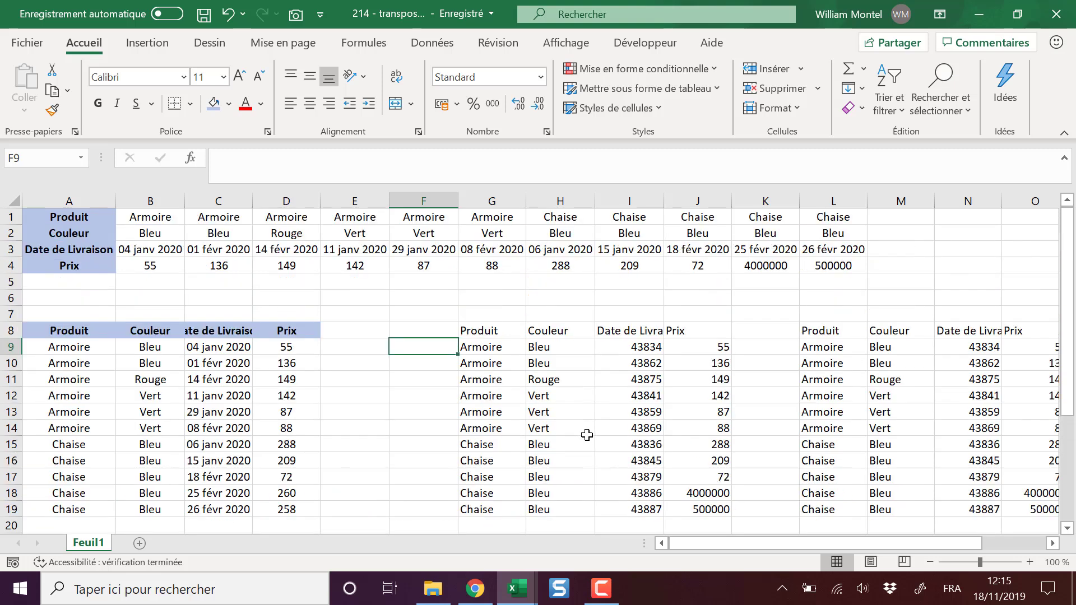